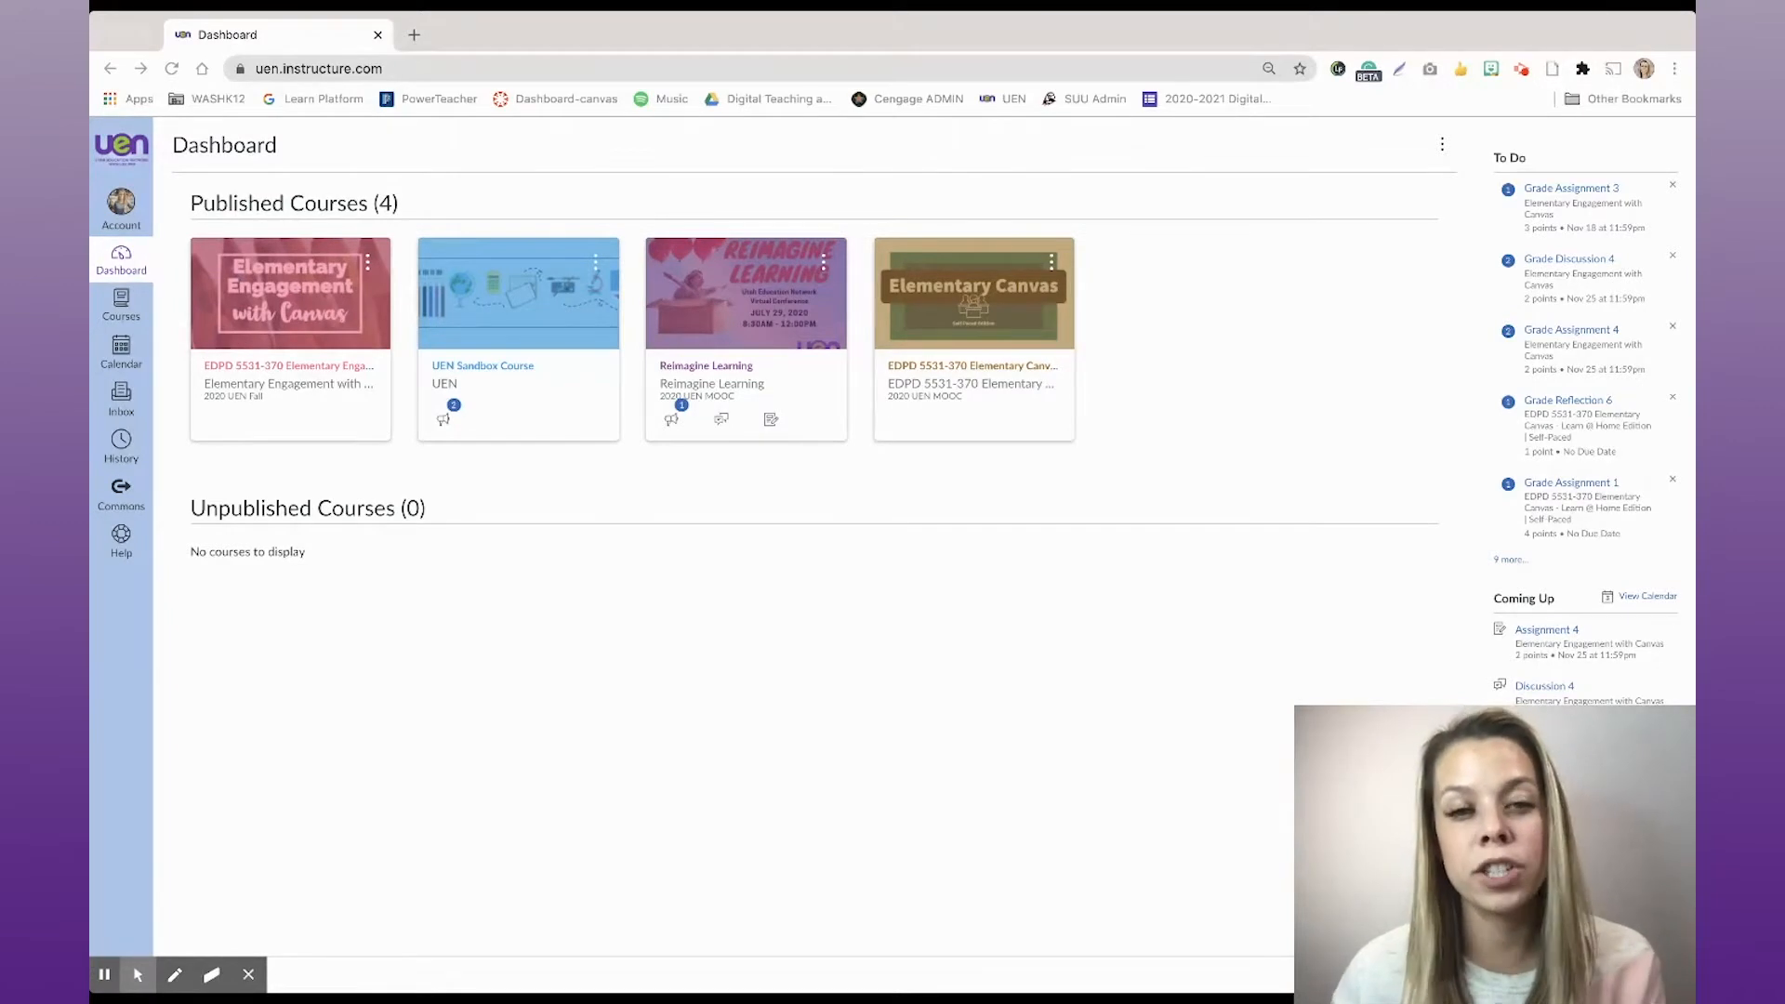
Open the UEN Sandbox Course and go to its quiz question bank management page
click(669, 45)
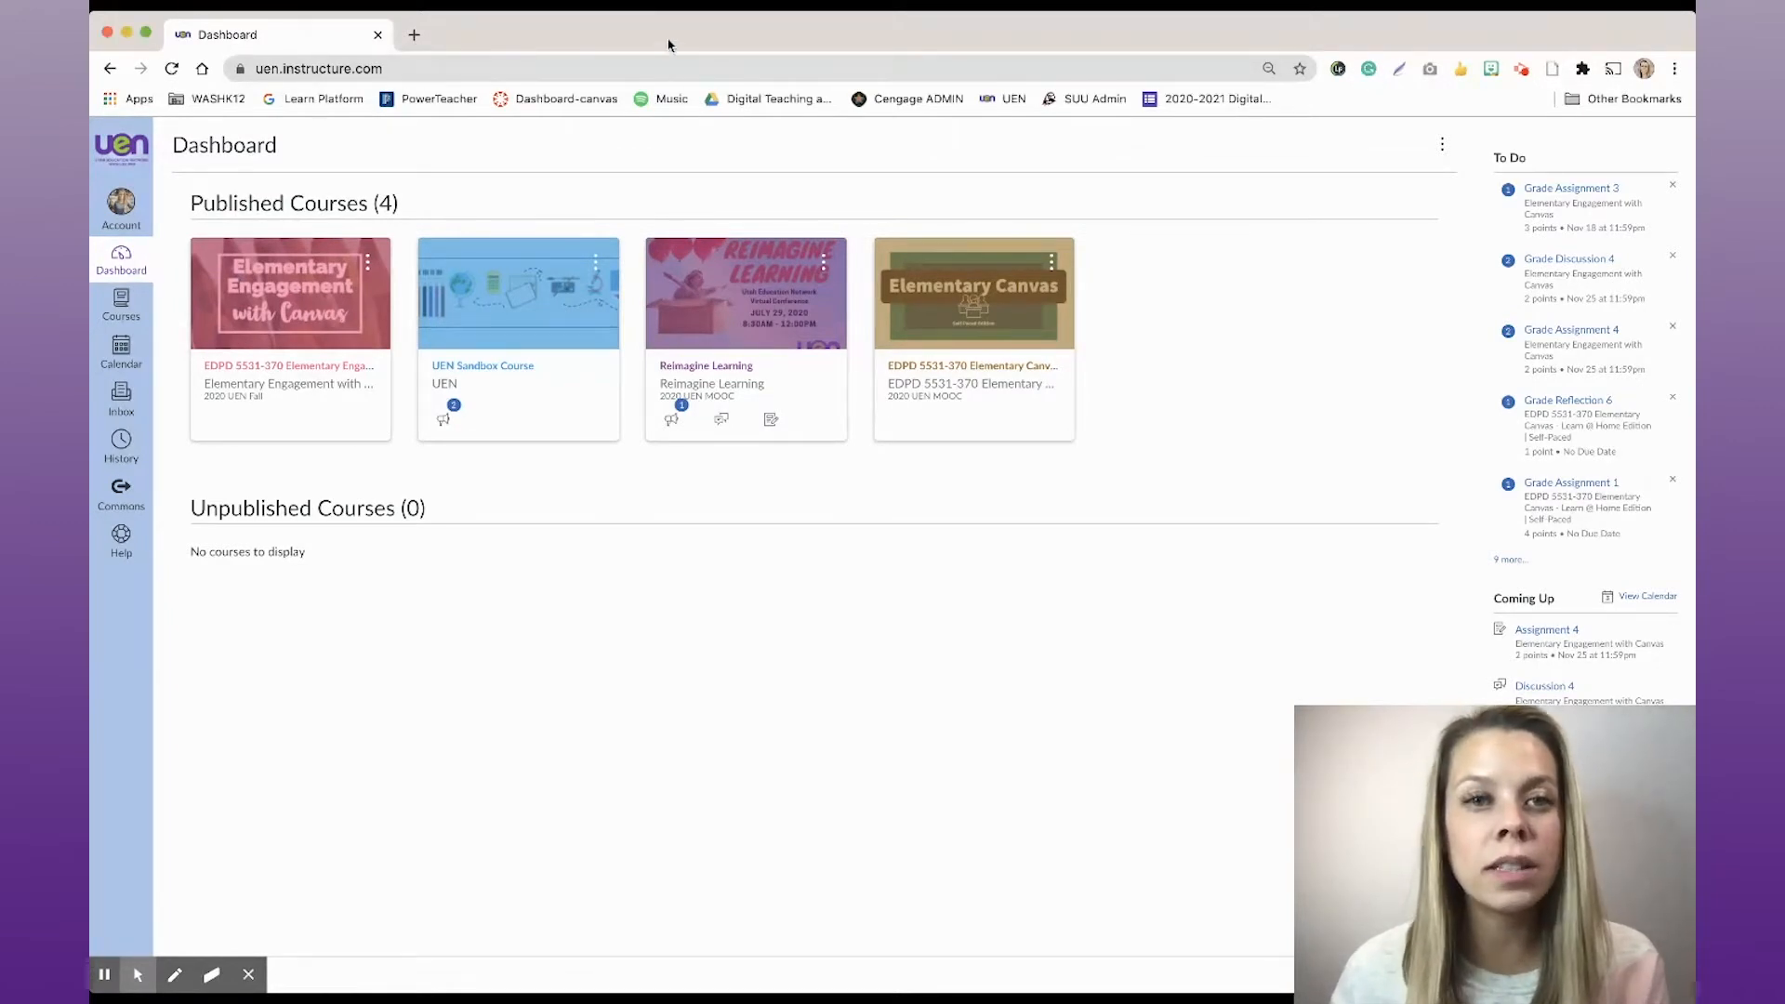
click(491, 367)
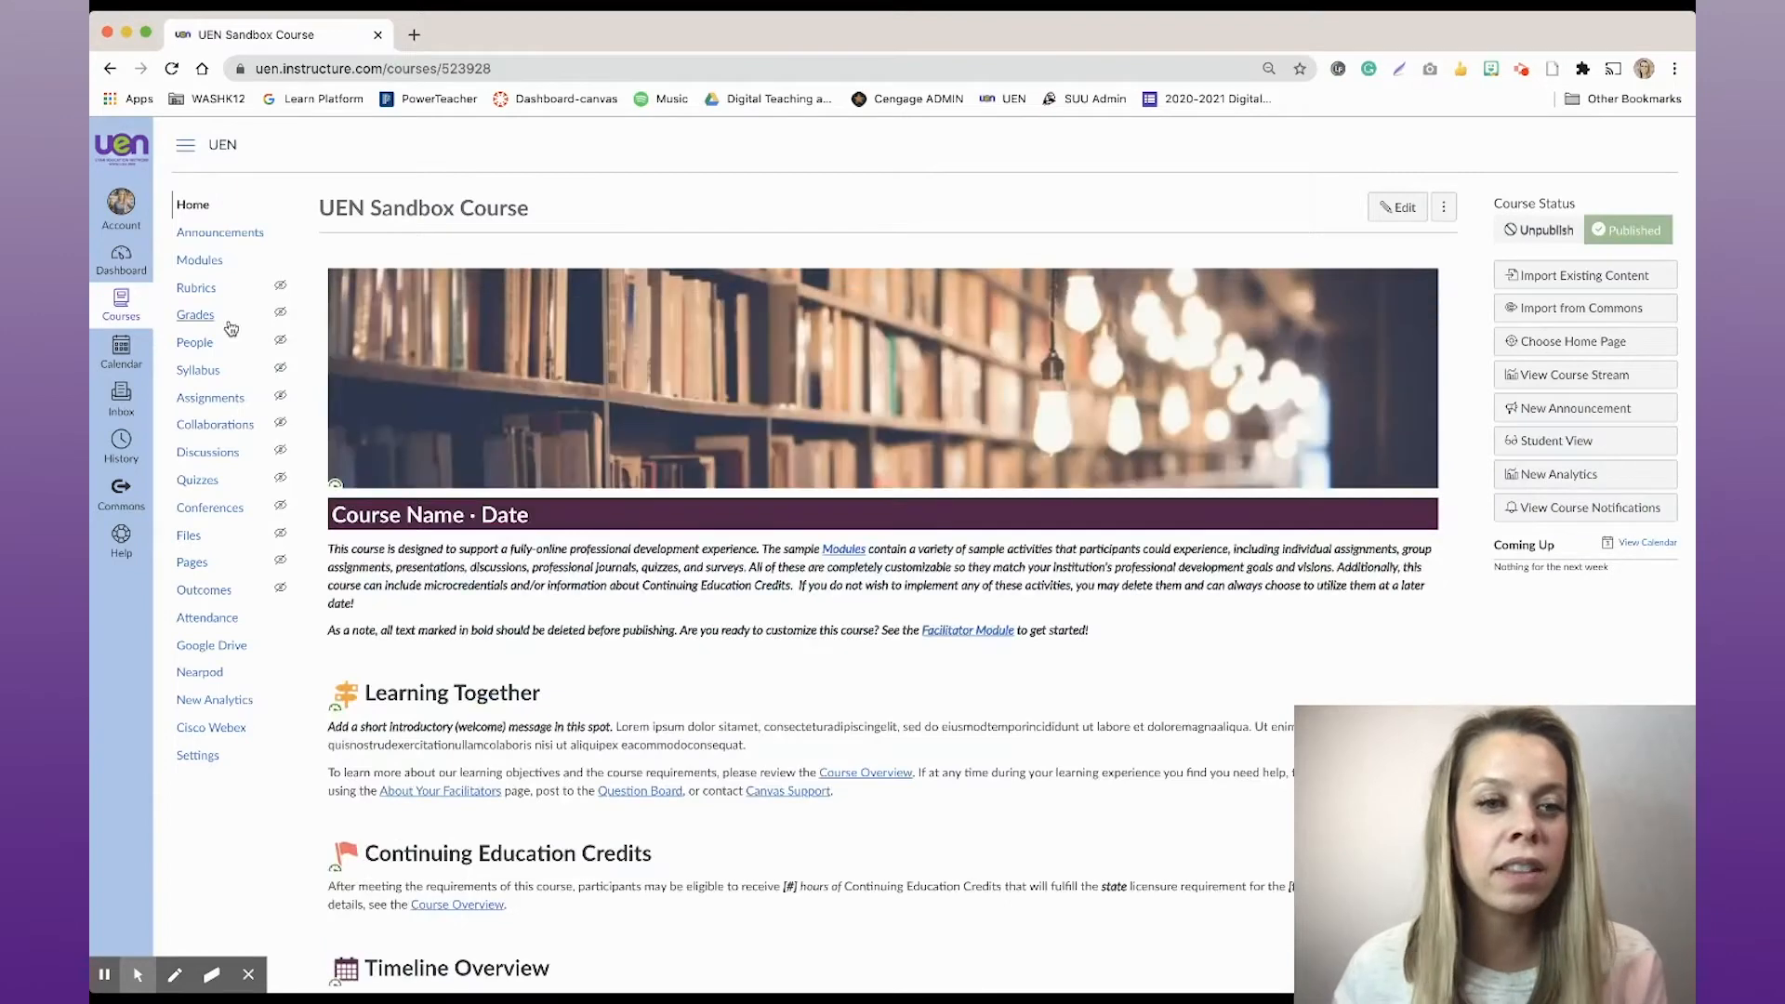
click(200, 484)
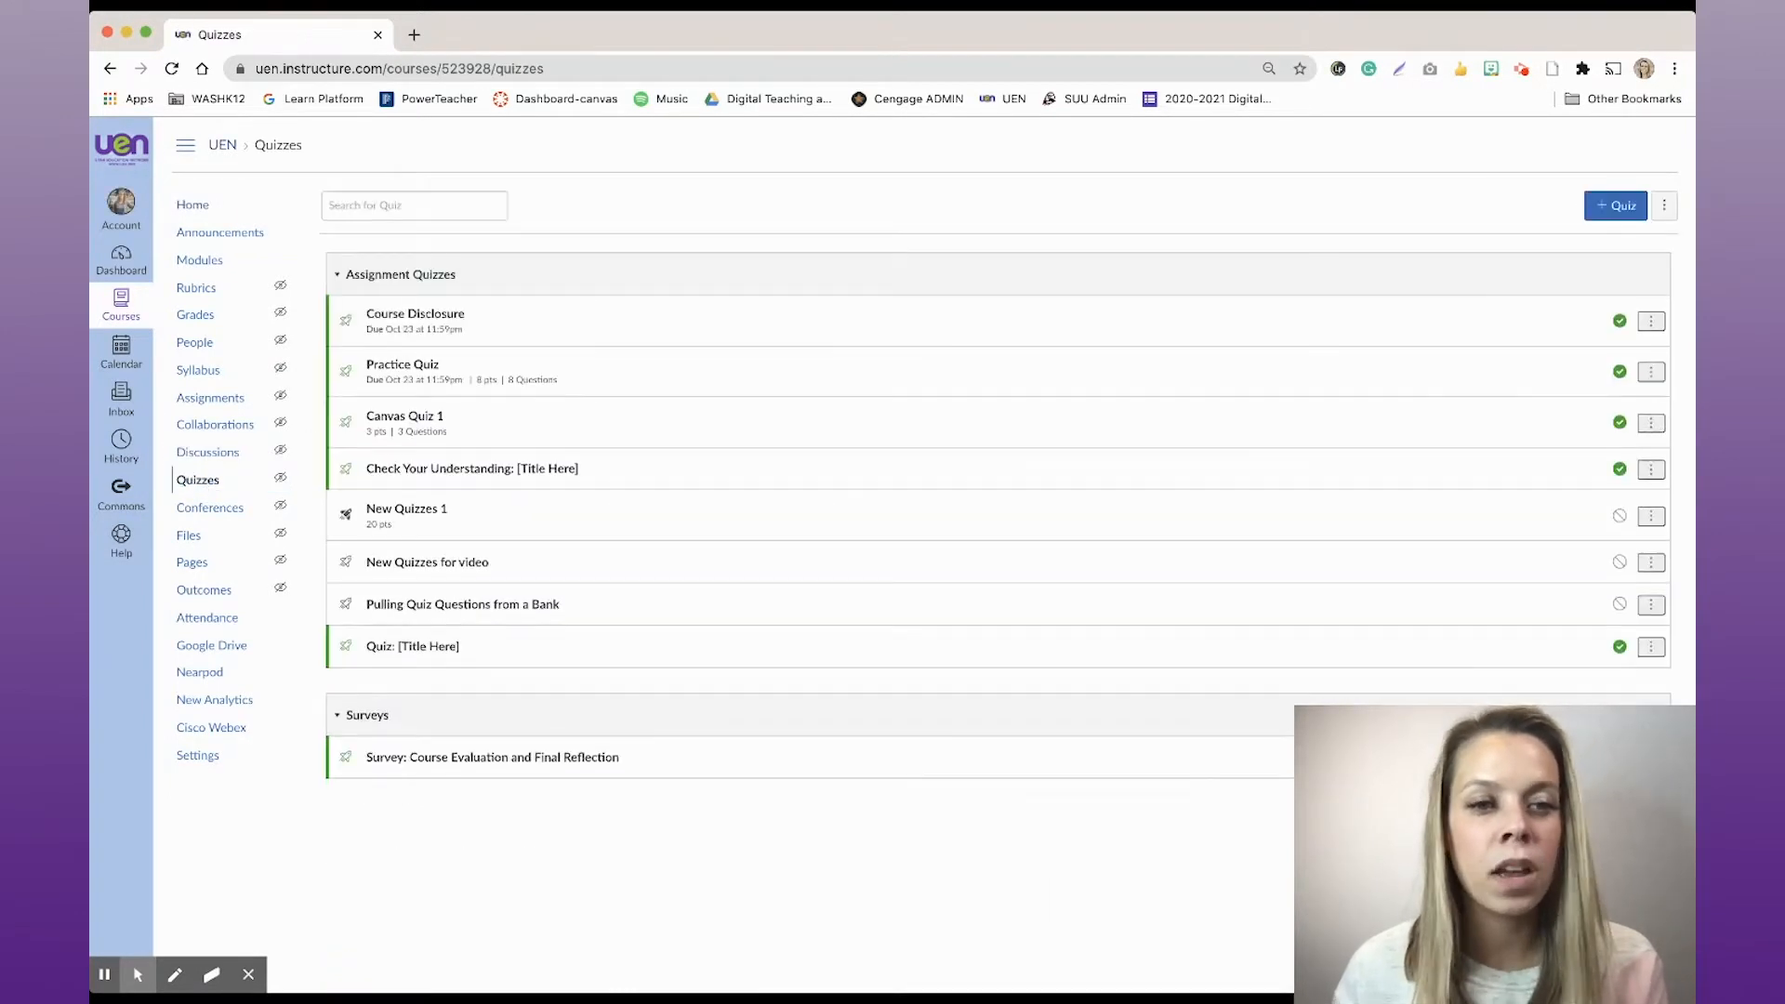
click(1665, 214)
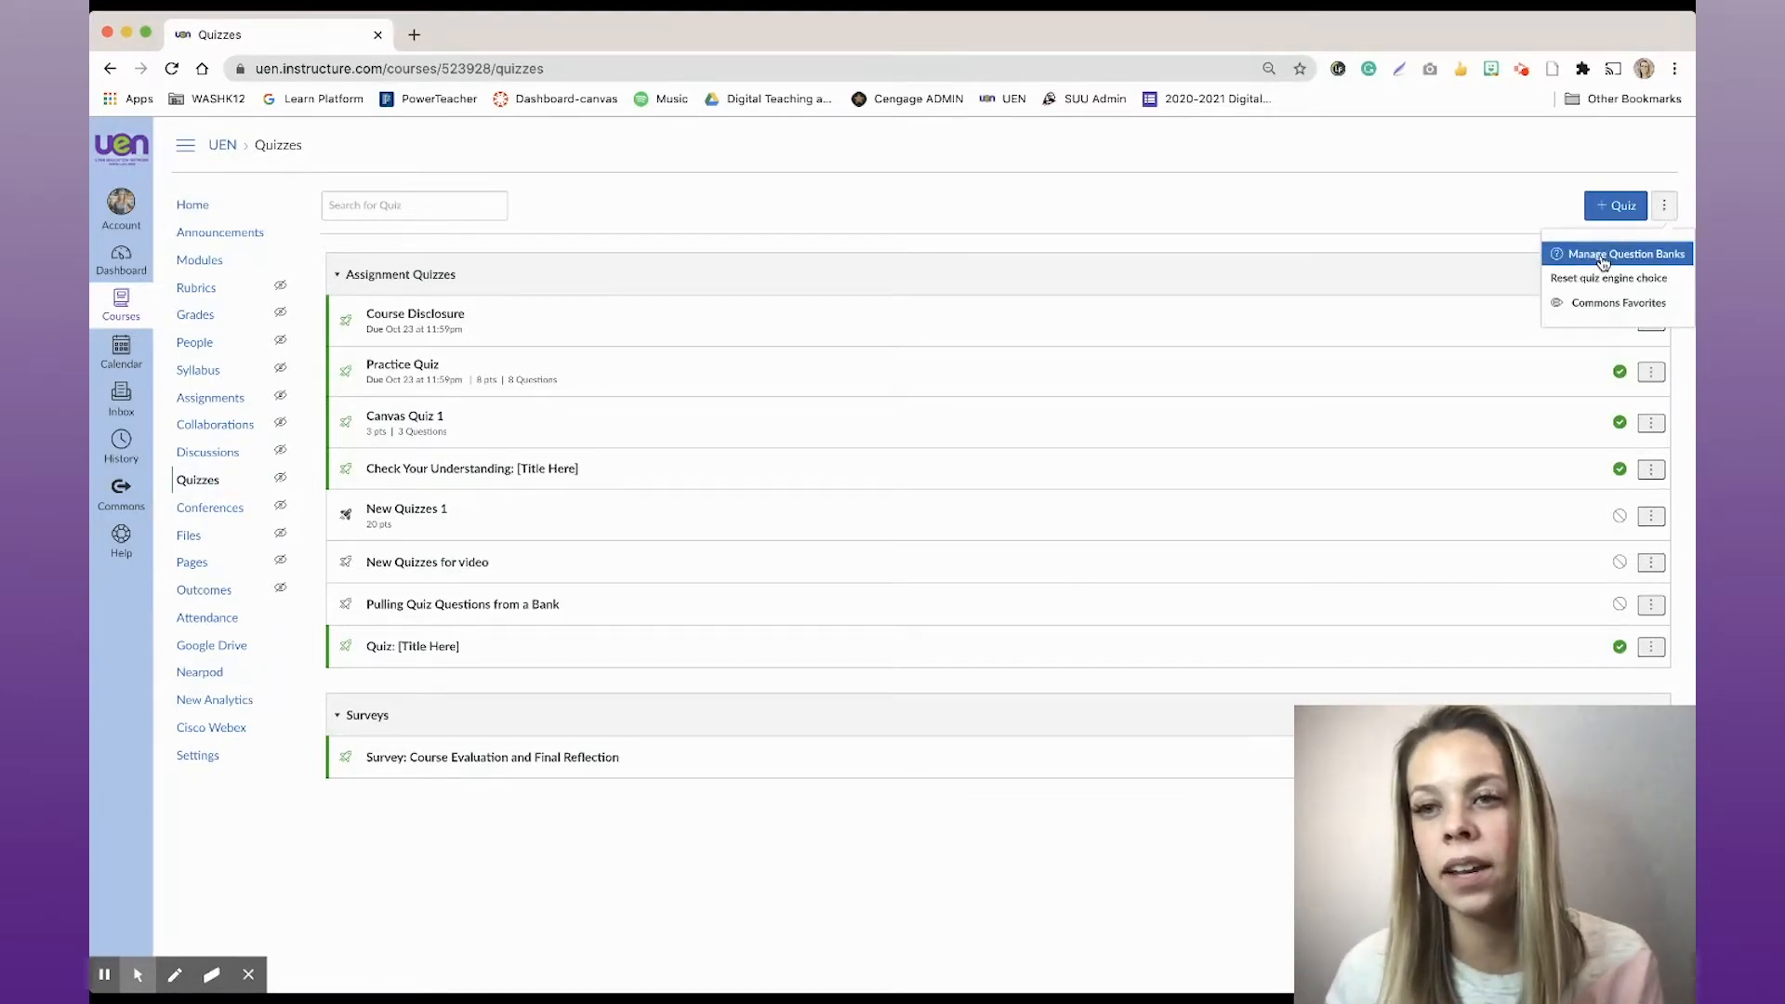
click(1603, 260)
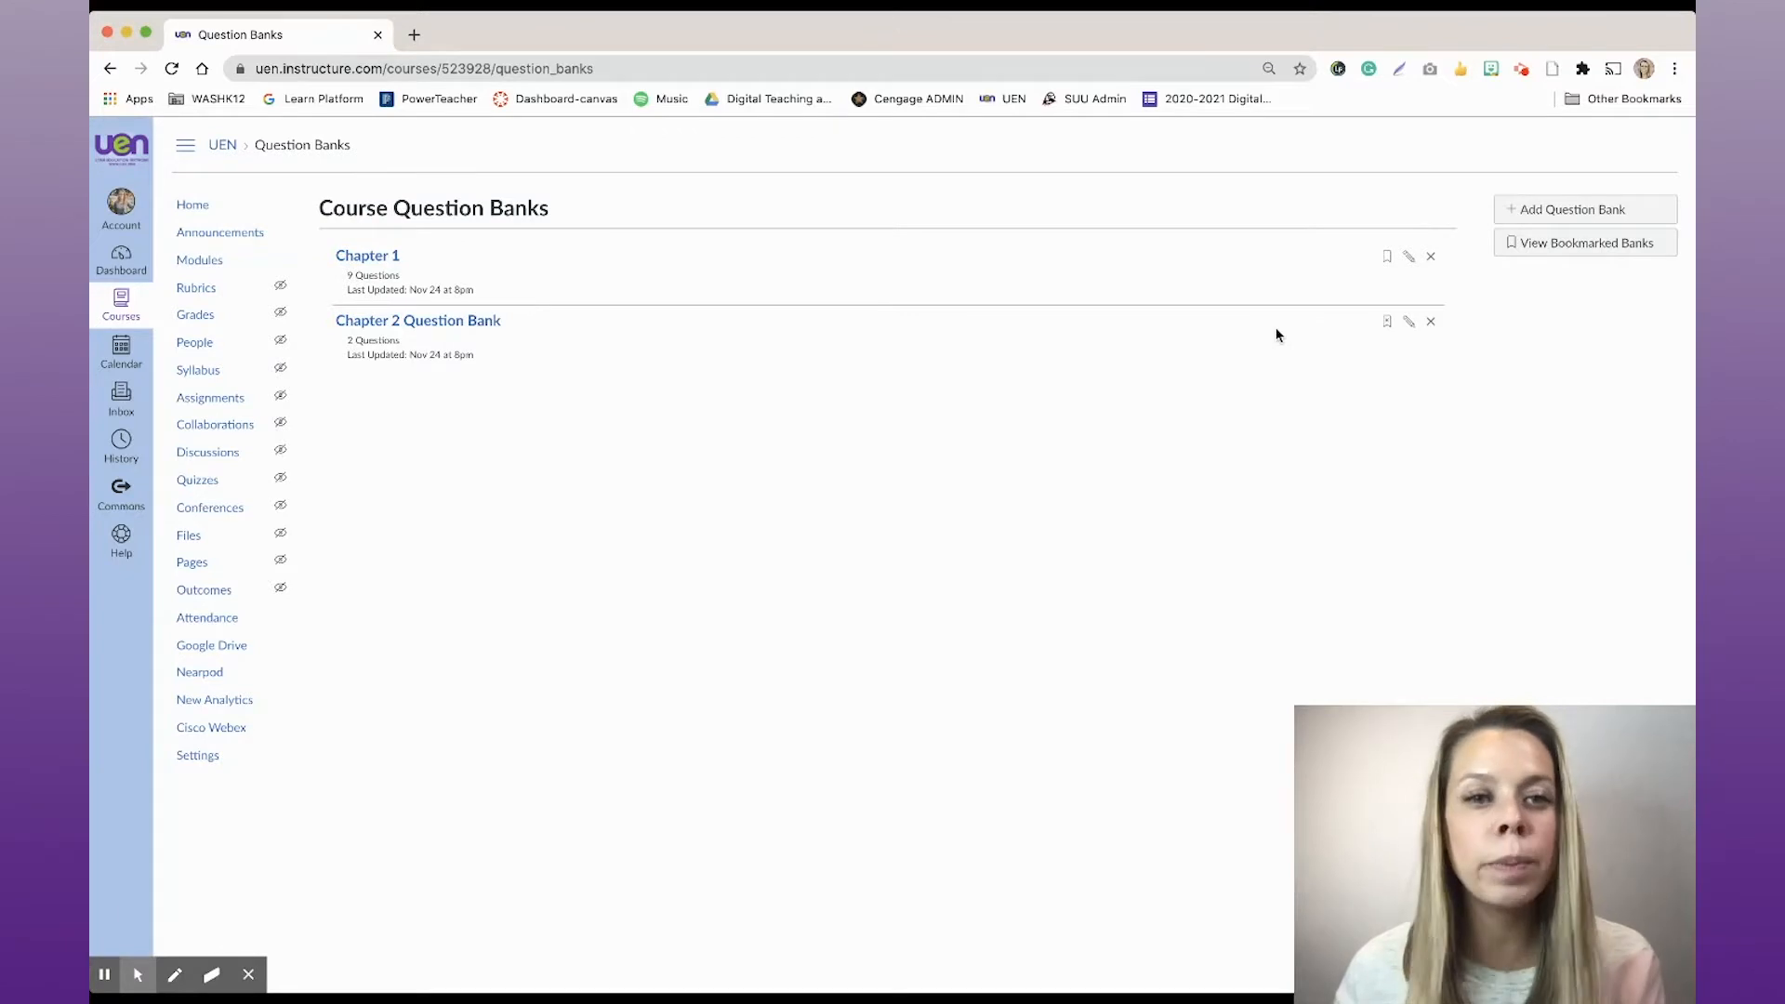
Add a course question bank named "Chapter 3 Division"
click(1539, 212)
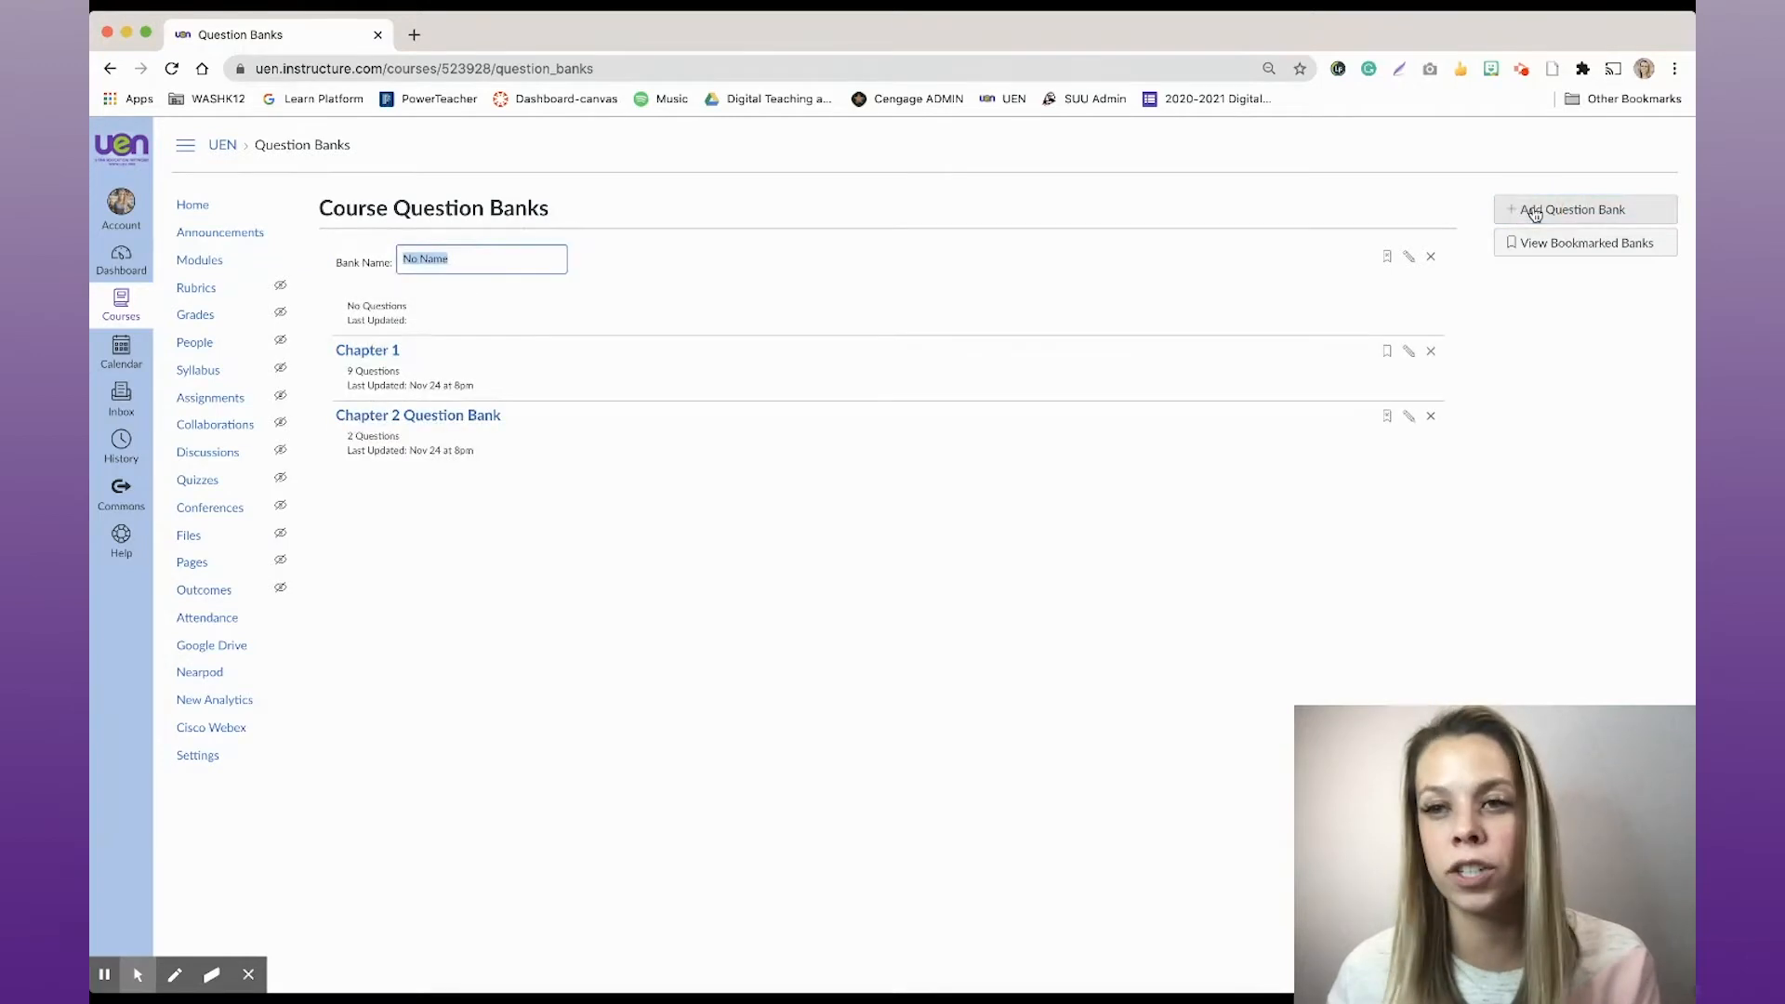
click(484, 261)
key(alt+shift+Left)
key(alt+shift+Left)
text(Chapter 3 Divisi)
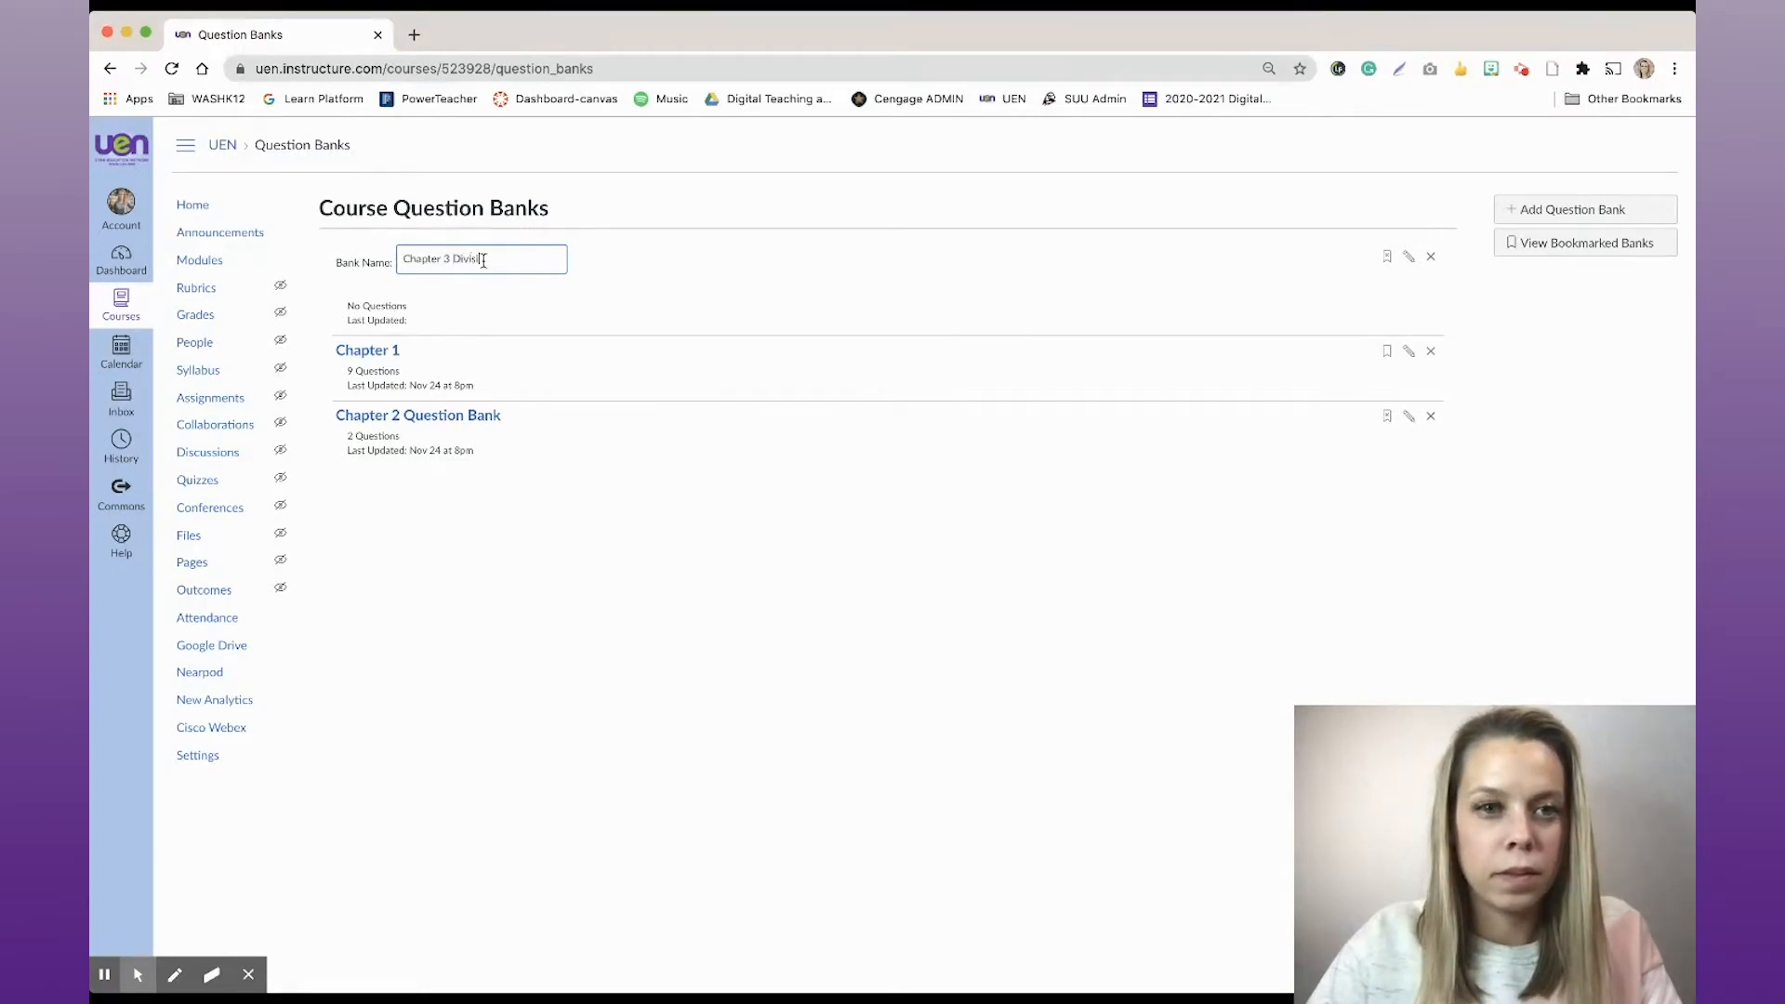
text(on)
key(Return)
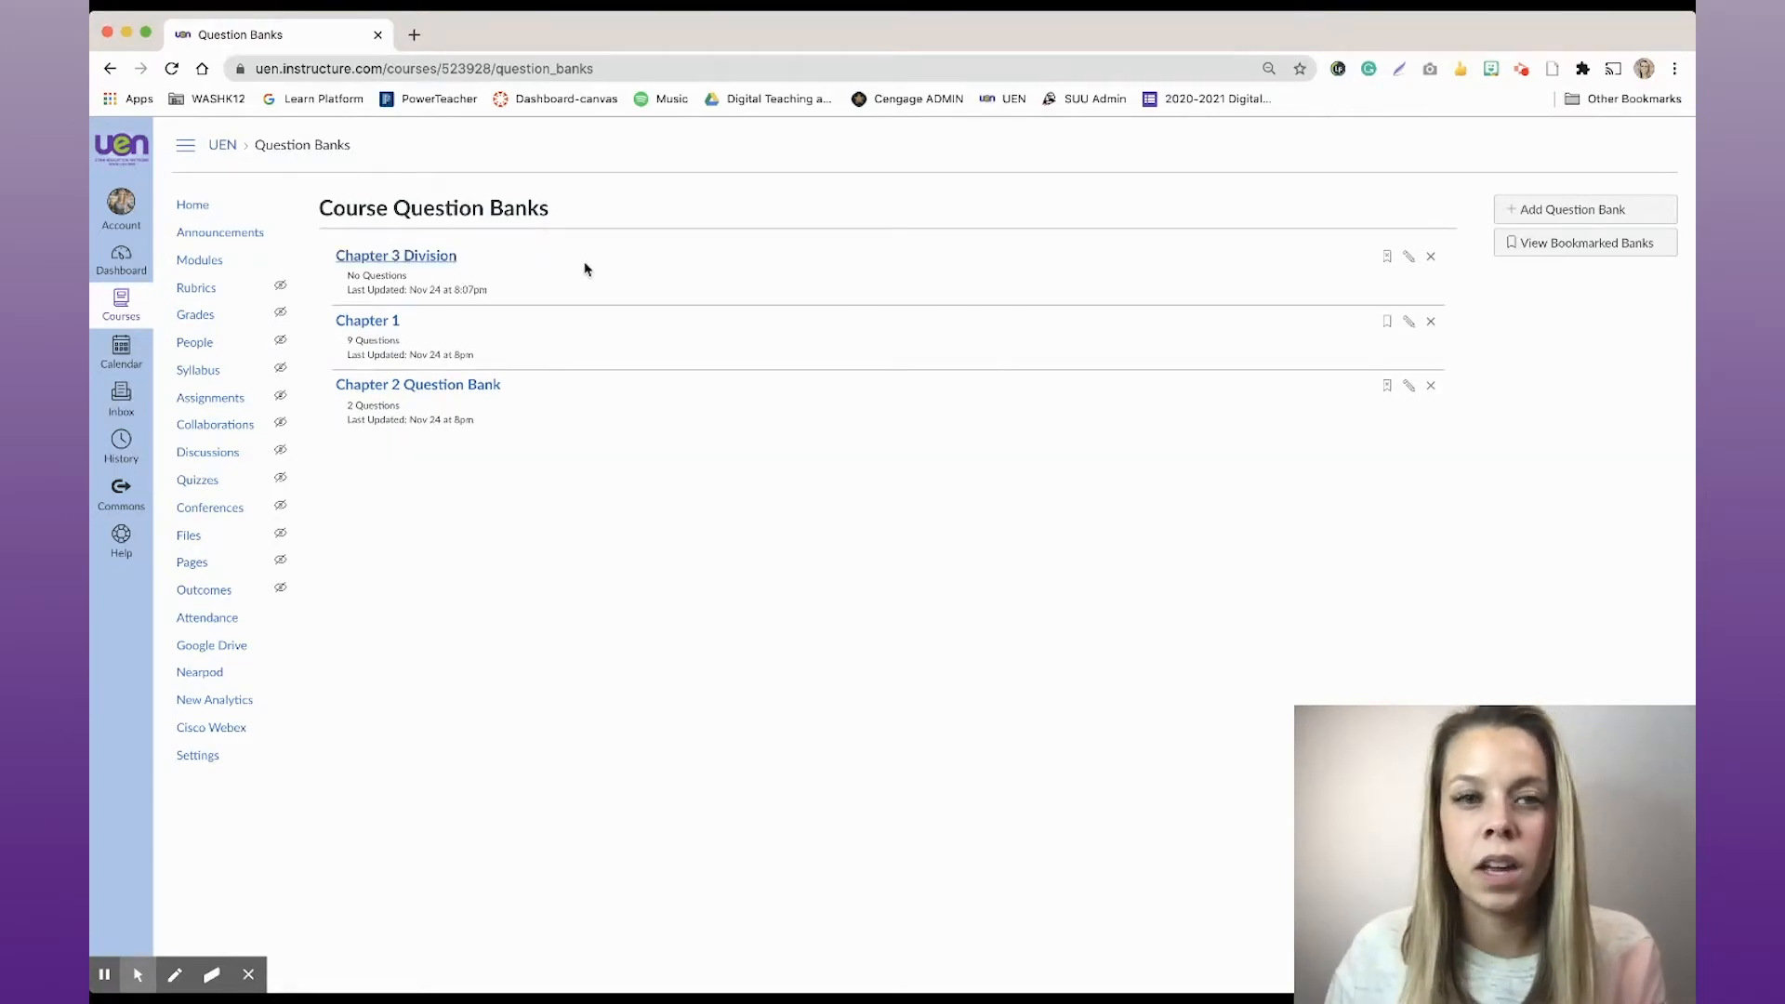
Add a True/False question titled "Question 1" with blank question text to the Chapter 3 Division bank
click(382, 254)
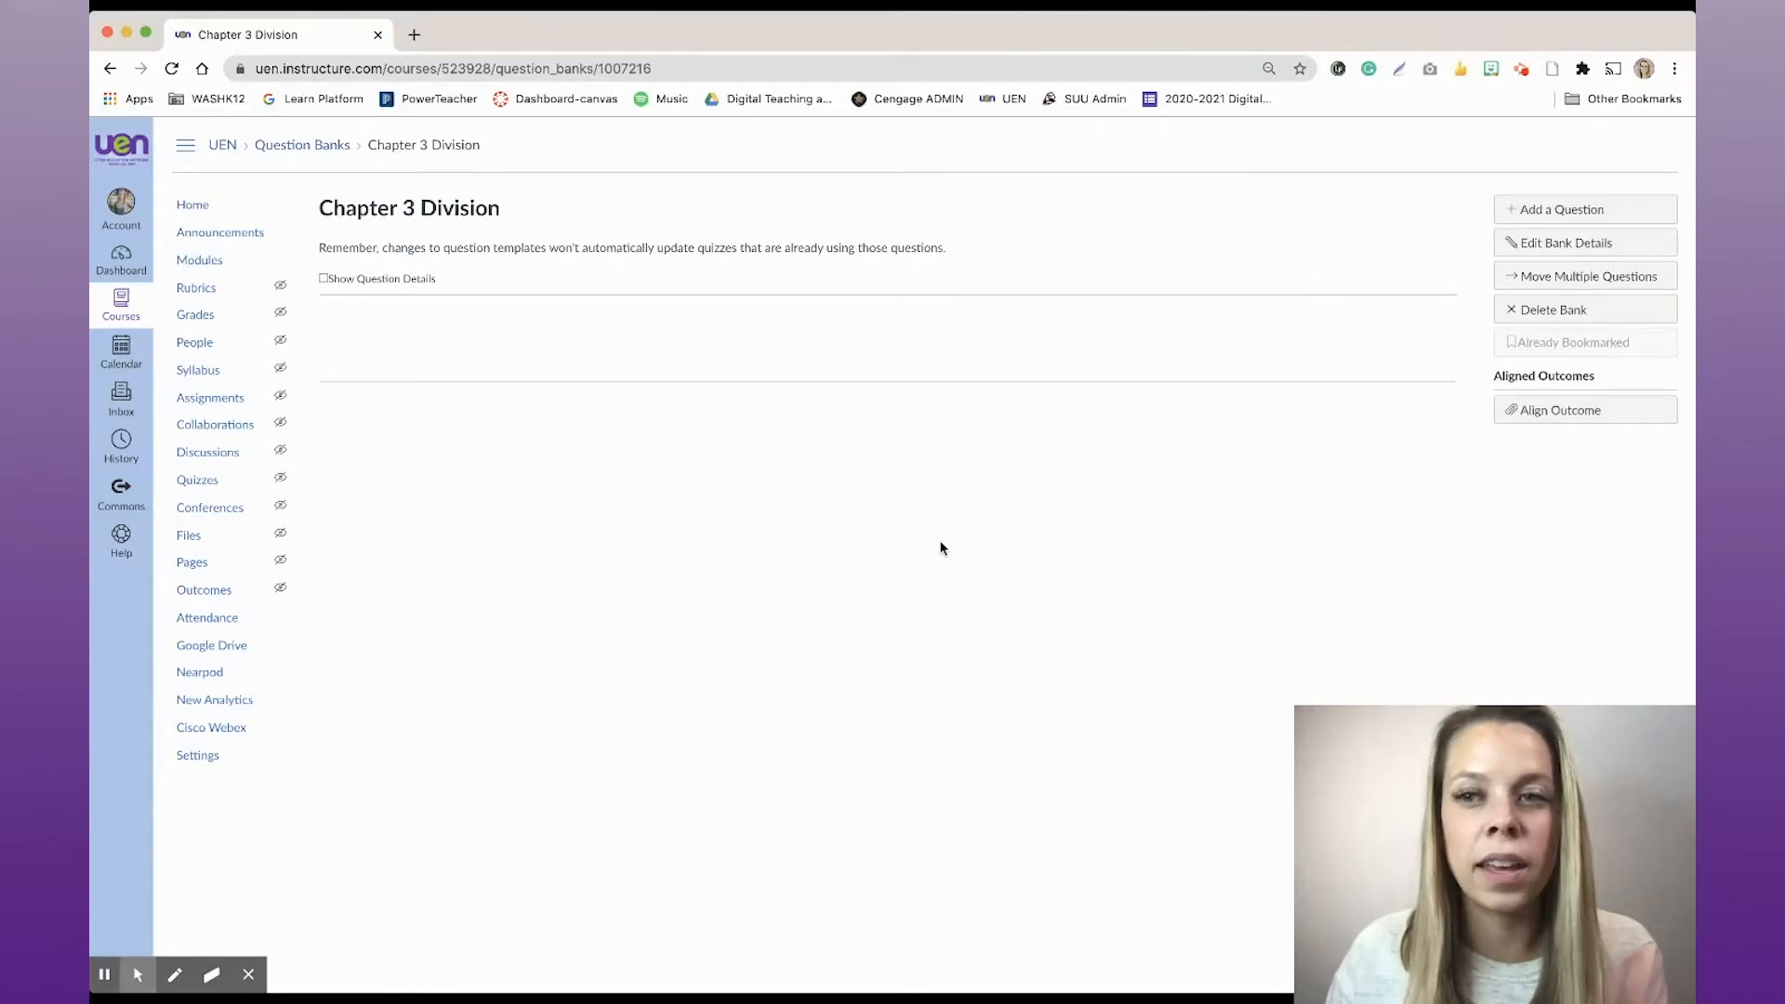
click(1555, 216)
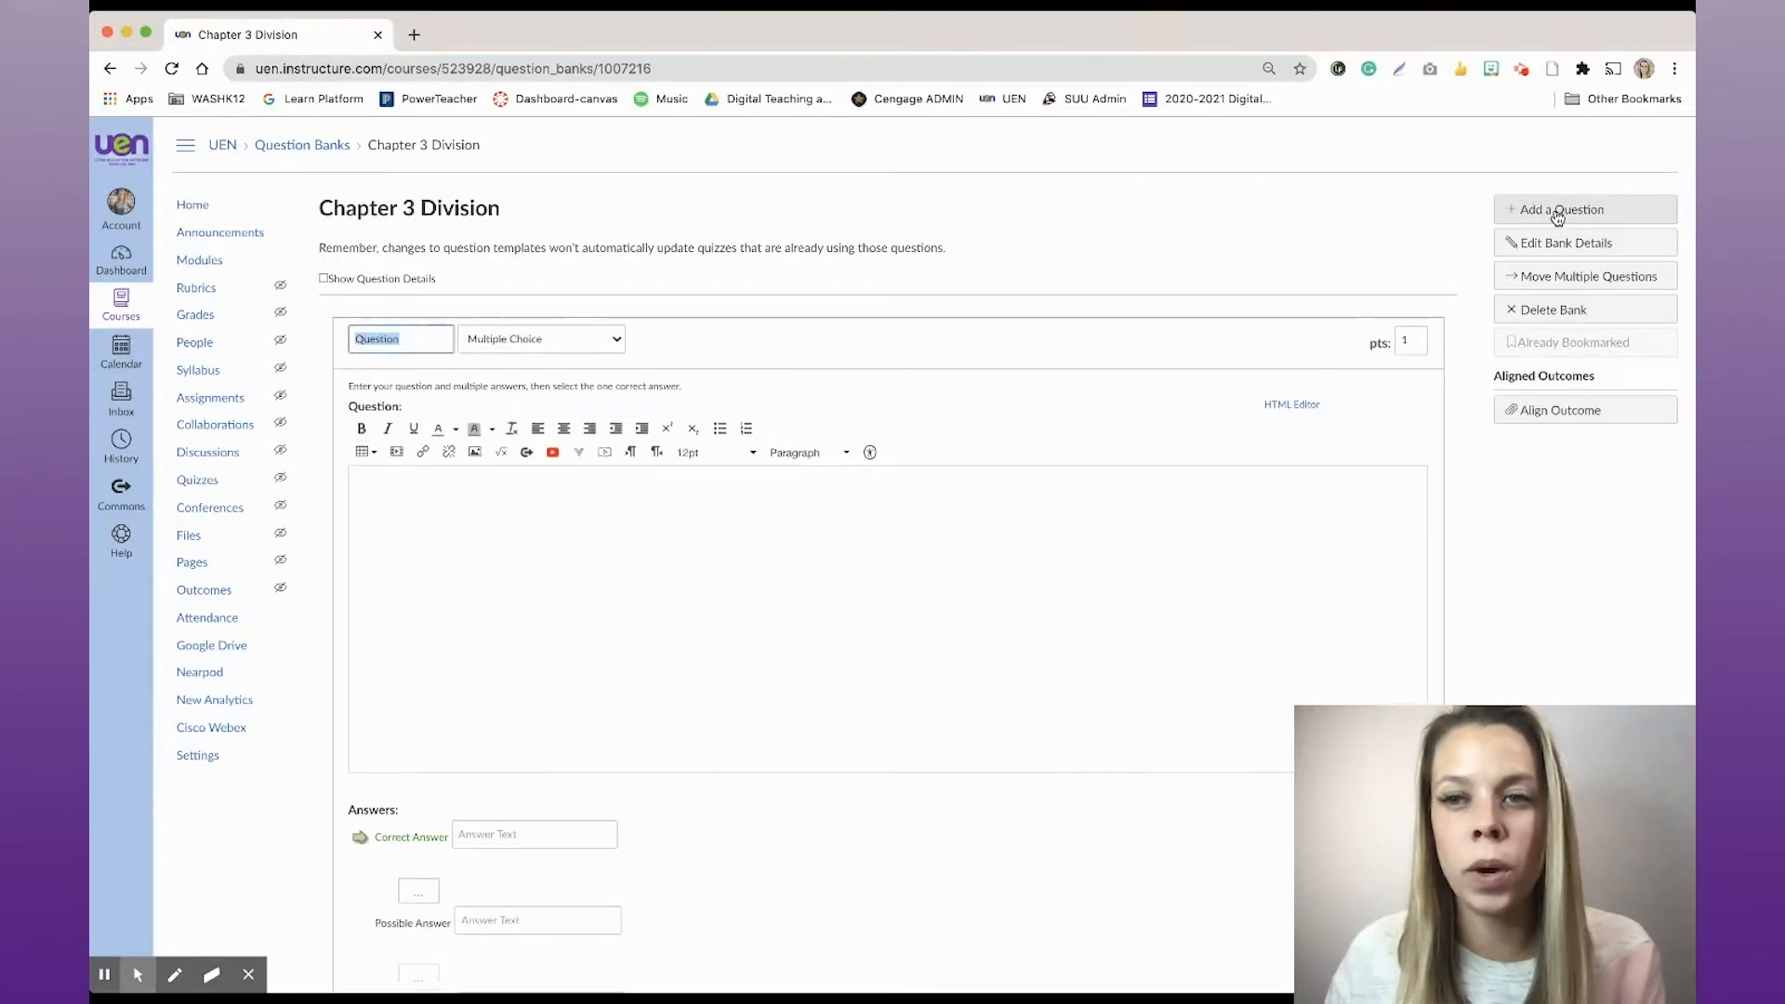
scroll(486, 605, down, 2)
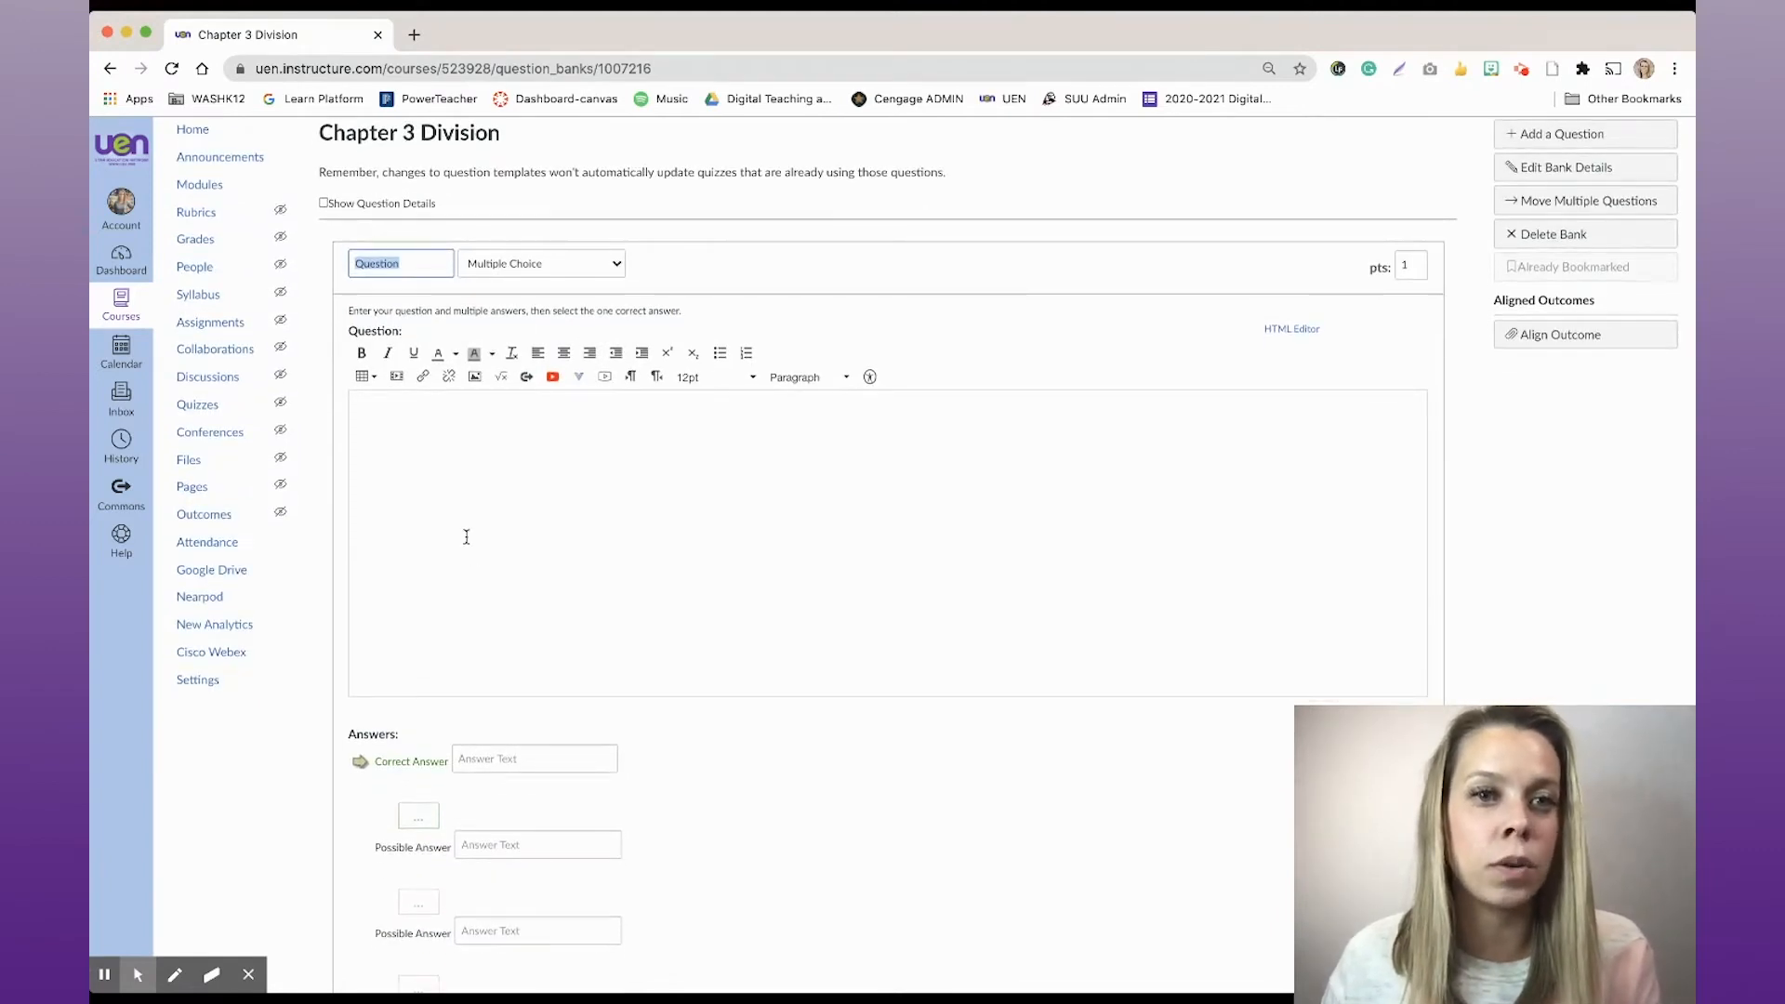
click(433, 266)
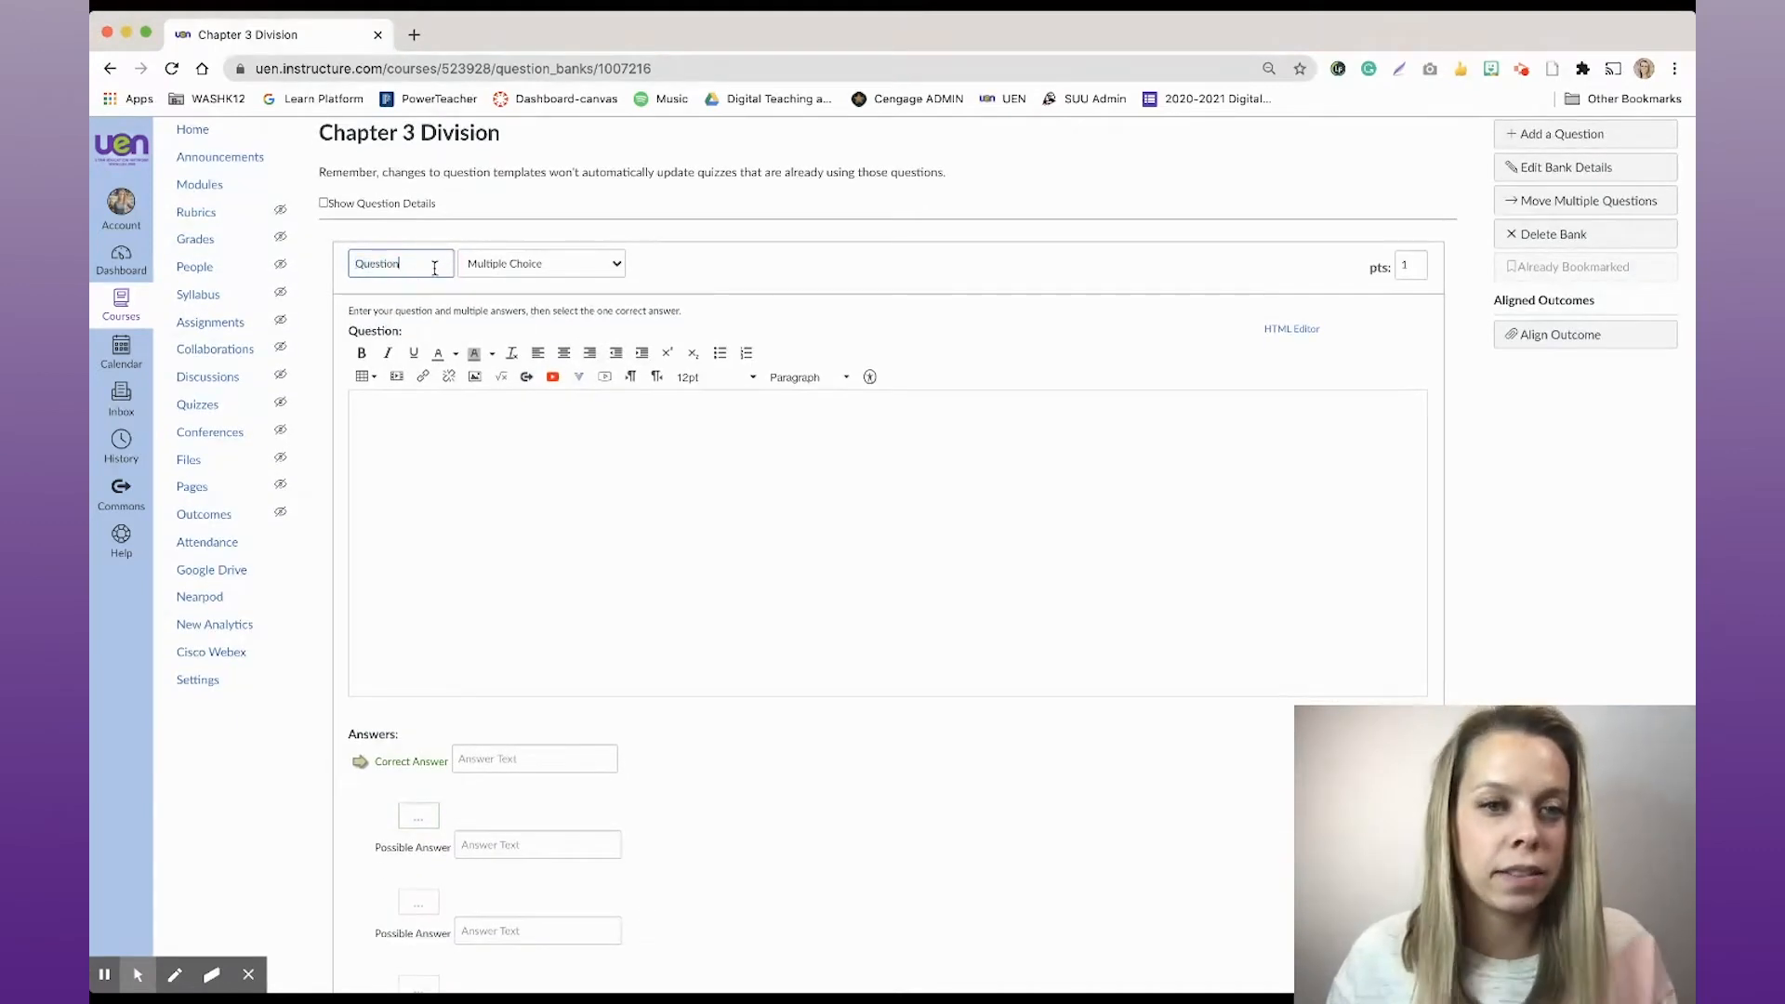
text(1)
click(518, 285)
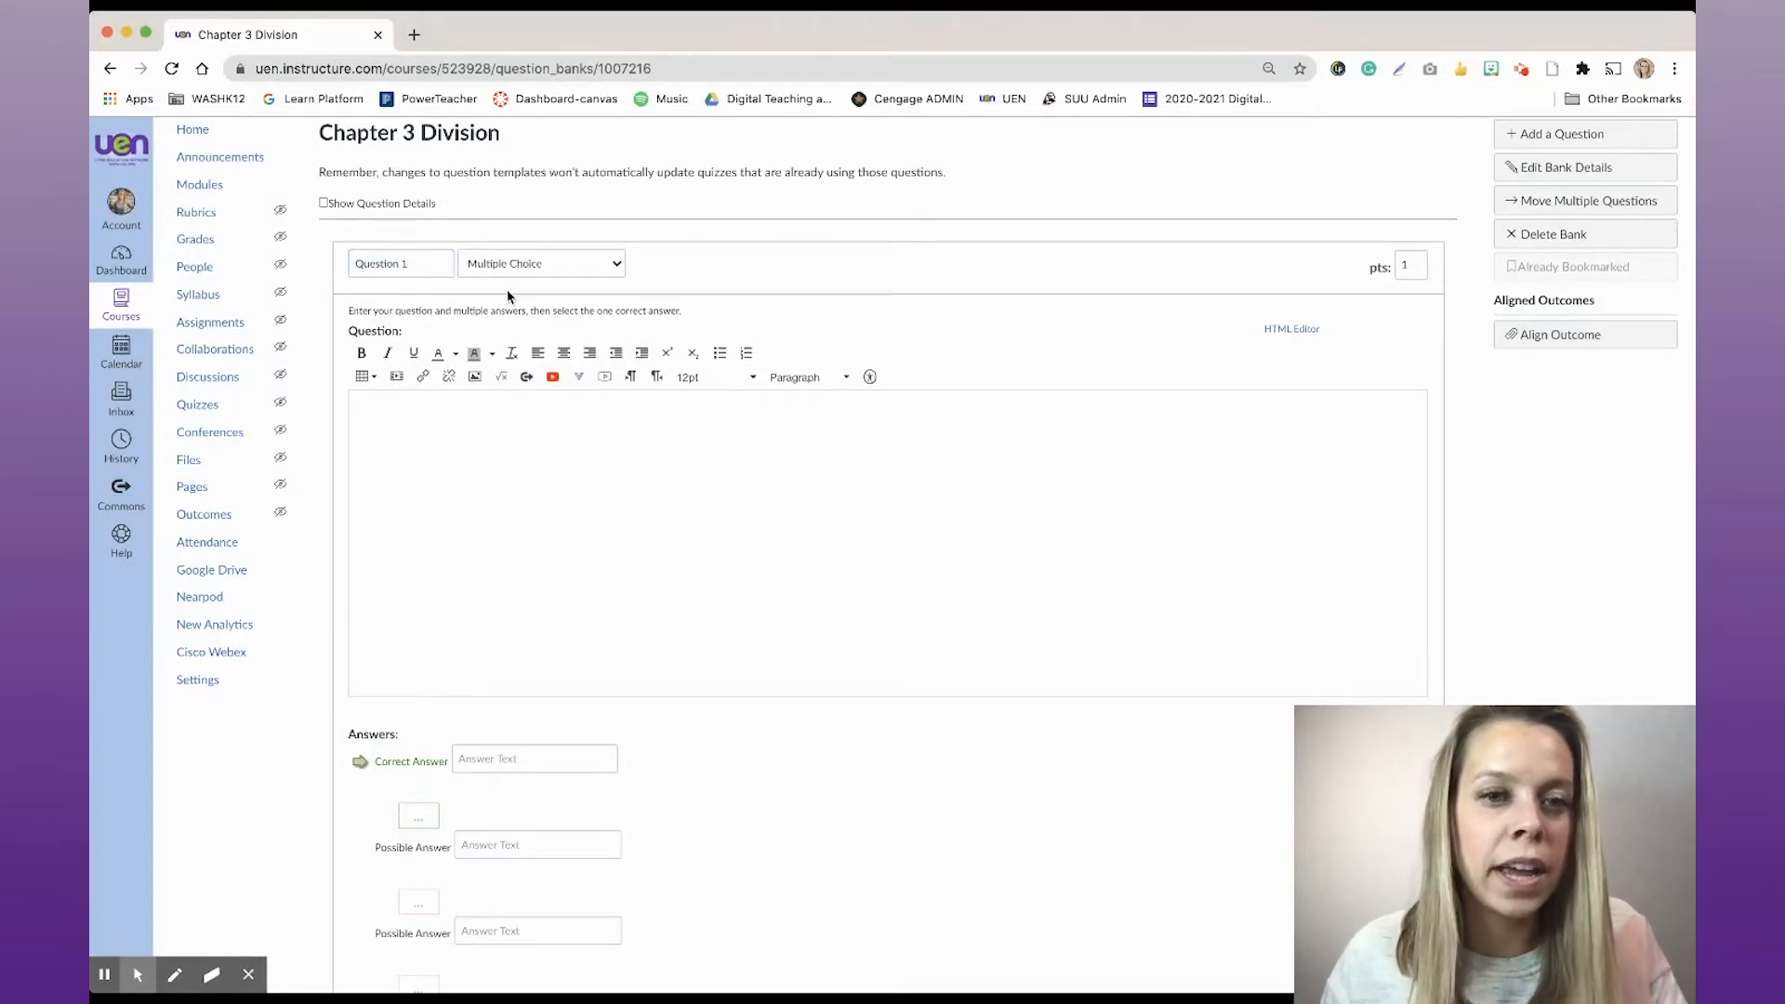
click(505, 284)
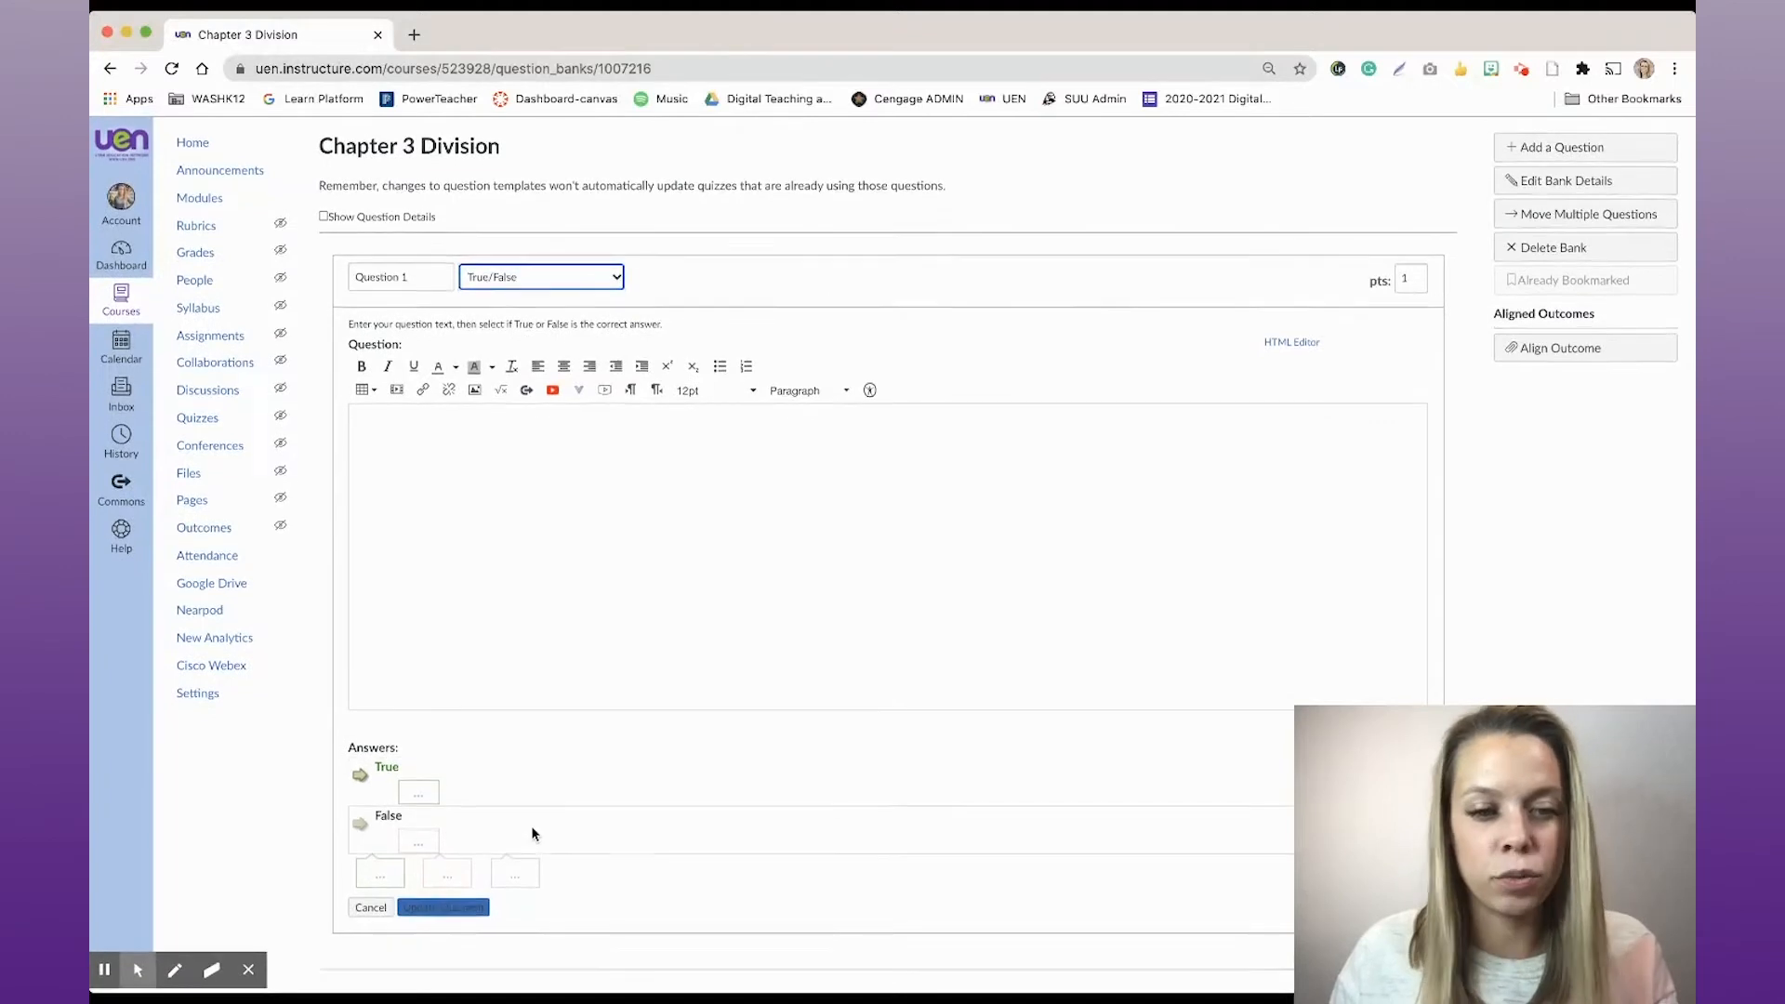
click(436, 916)
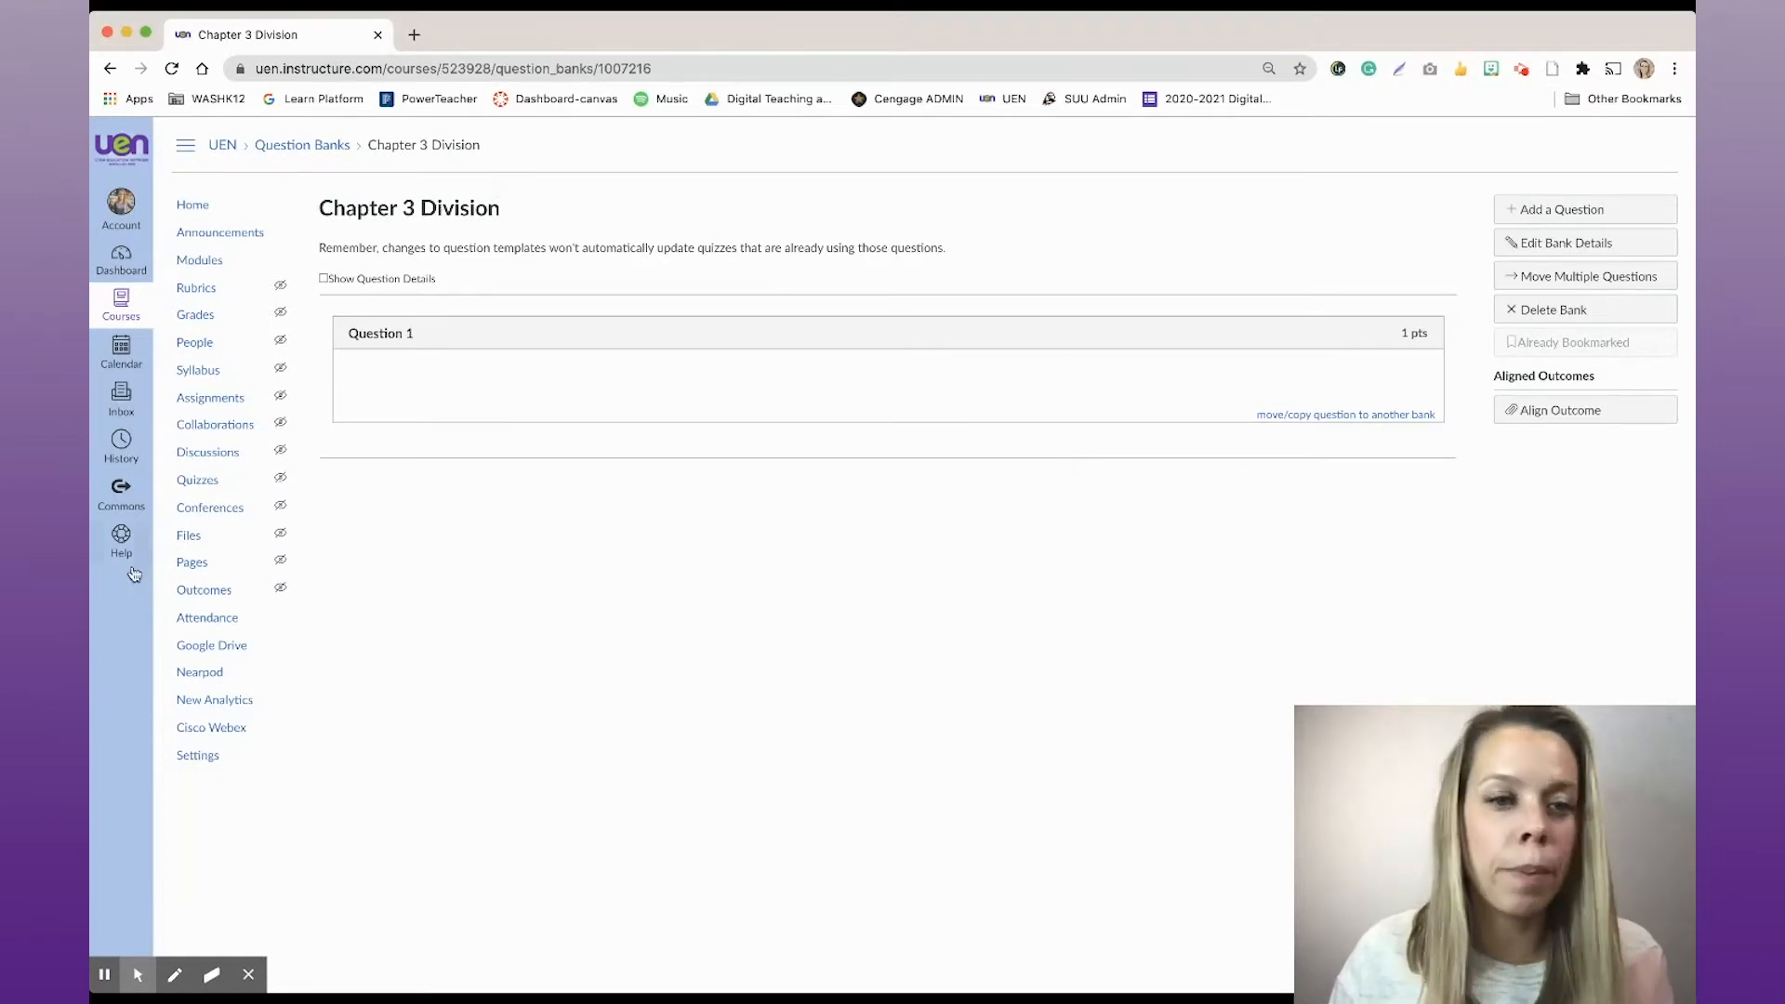
Return to the course question bank list from the quizzes page to check the Chapter 3 Division bank
click(197, 480)
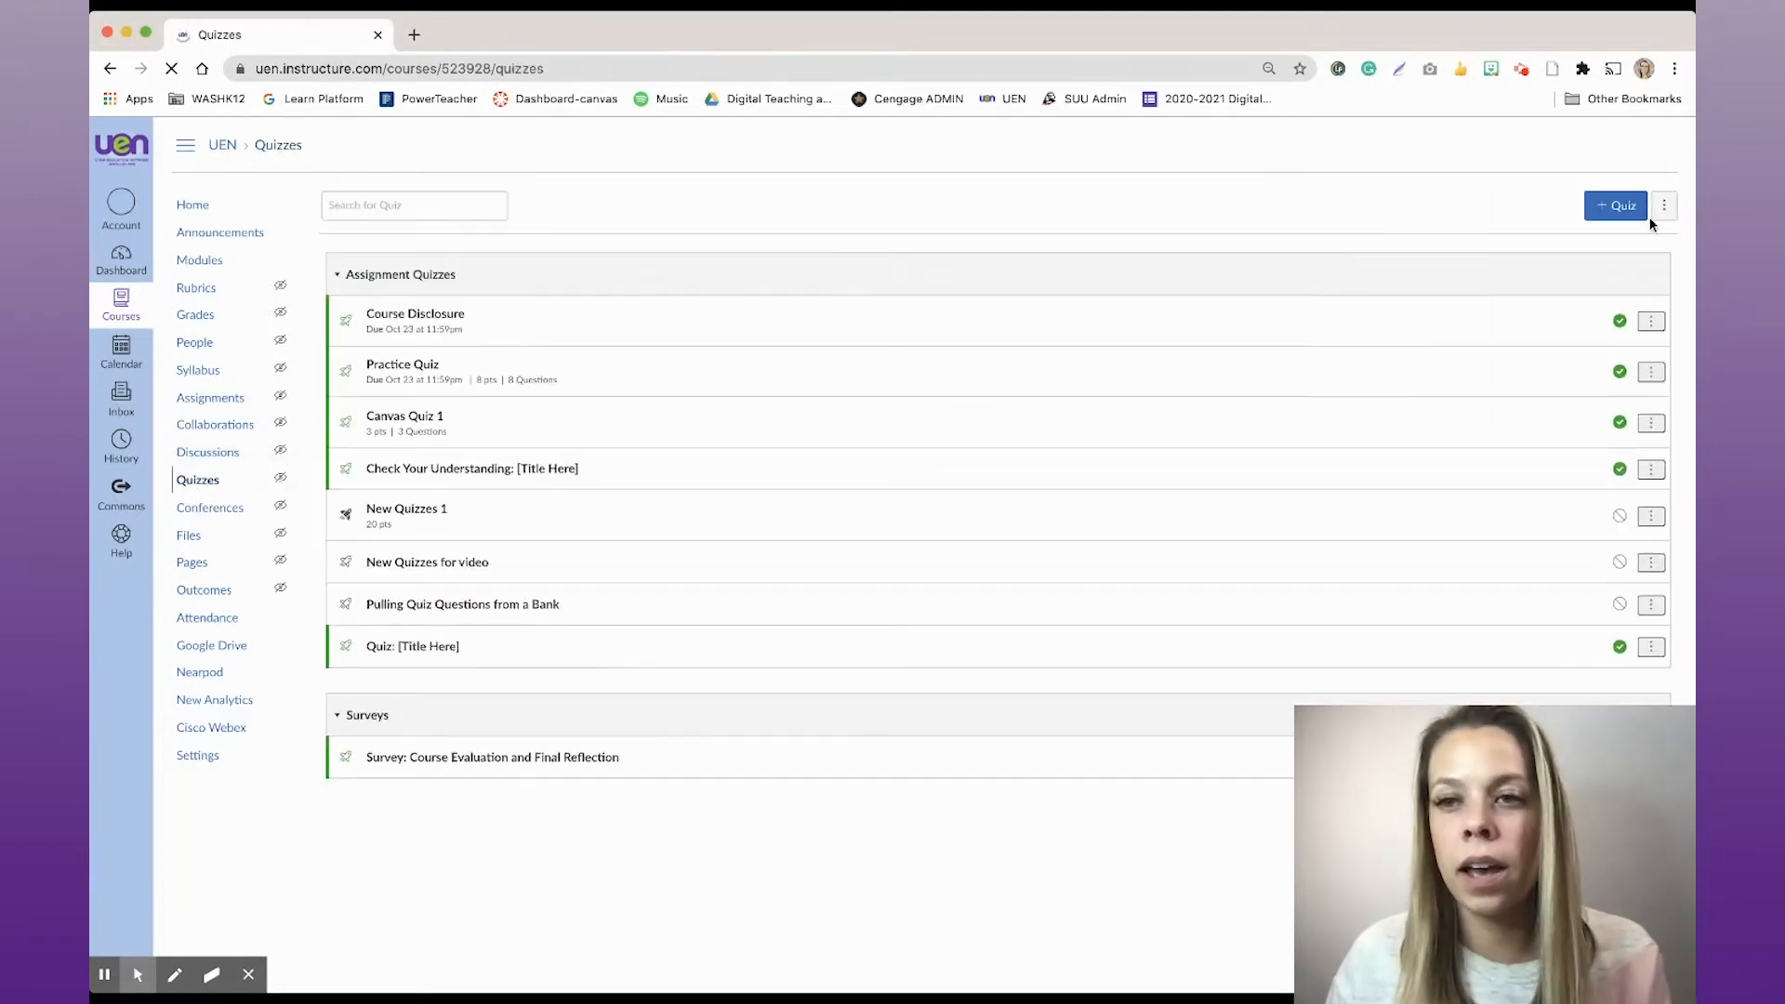
click(1664, 205)
click(1628, 261)
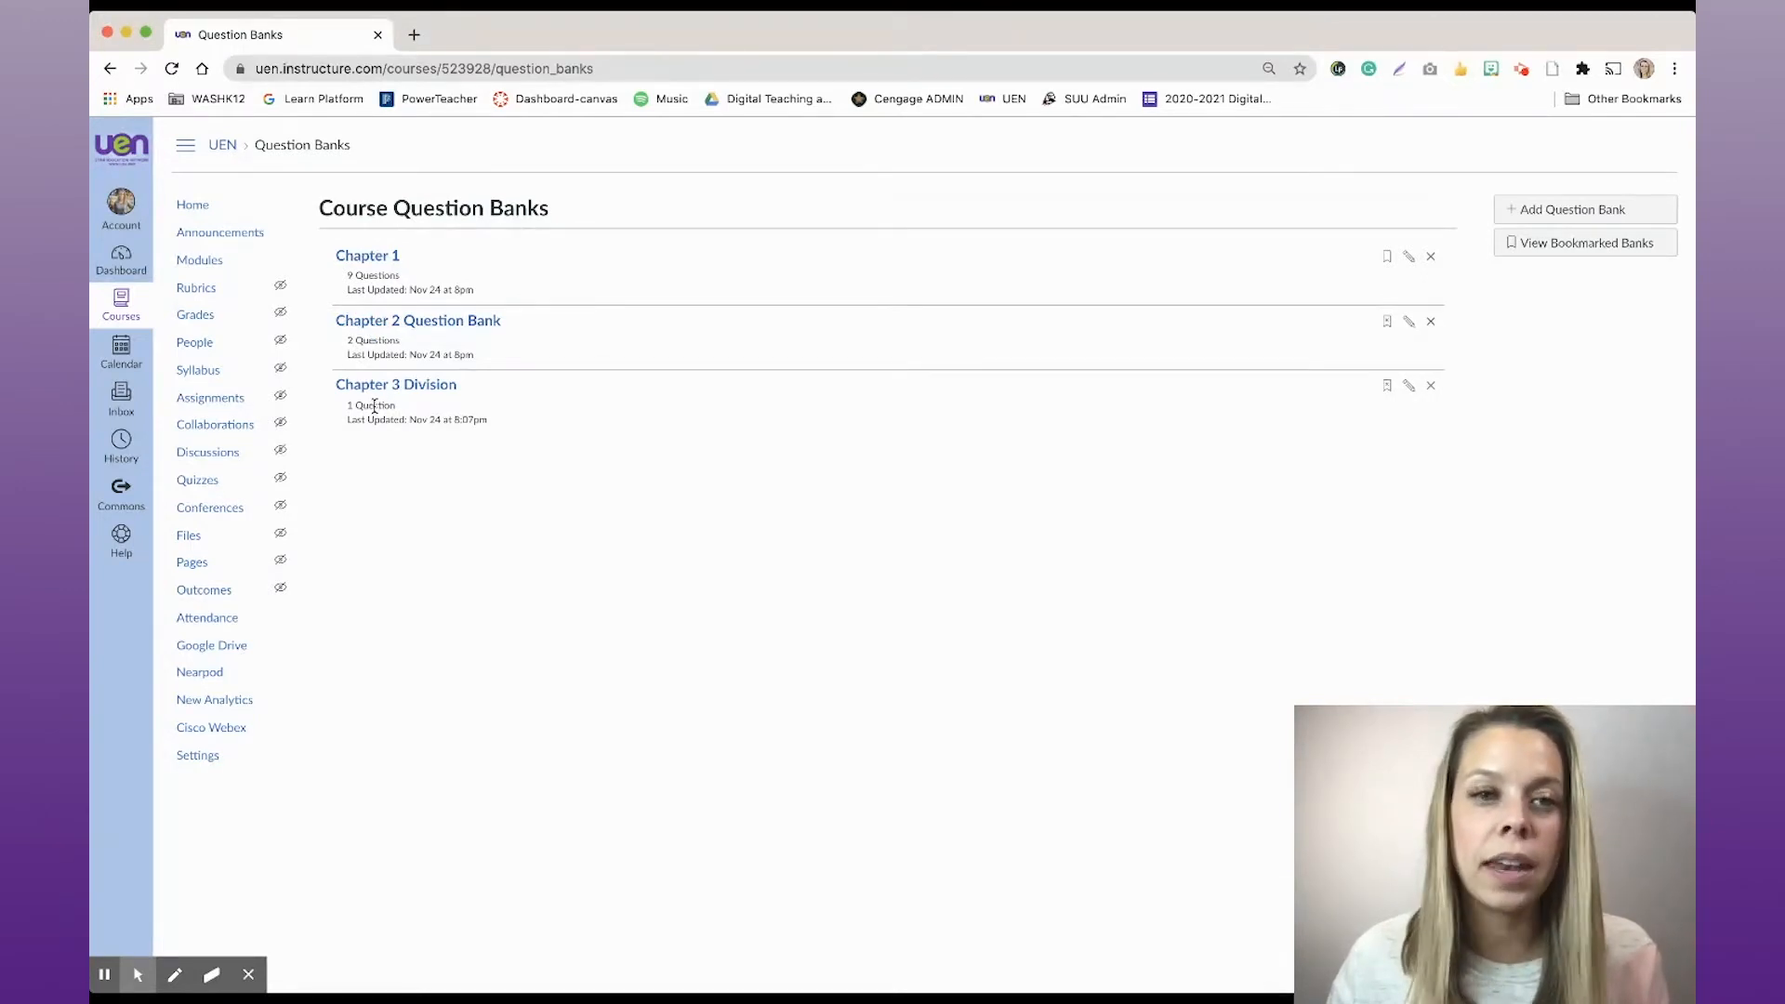
Create a new quiz with the Classic Quizzes engine and title it "Chapter 4"
click(201, 485)
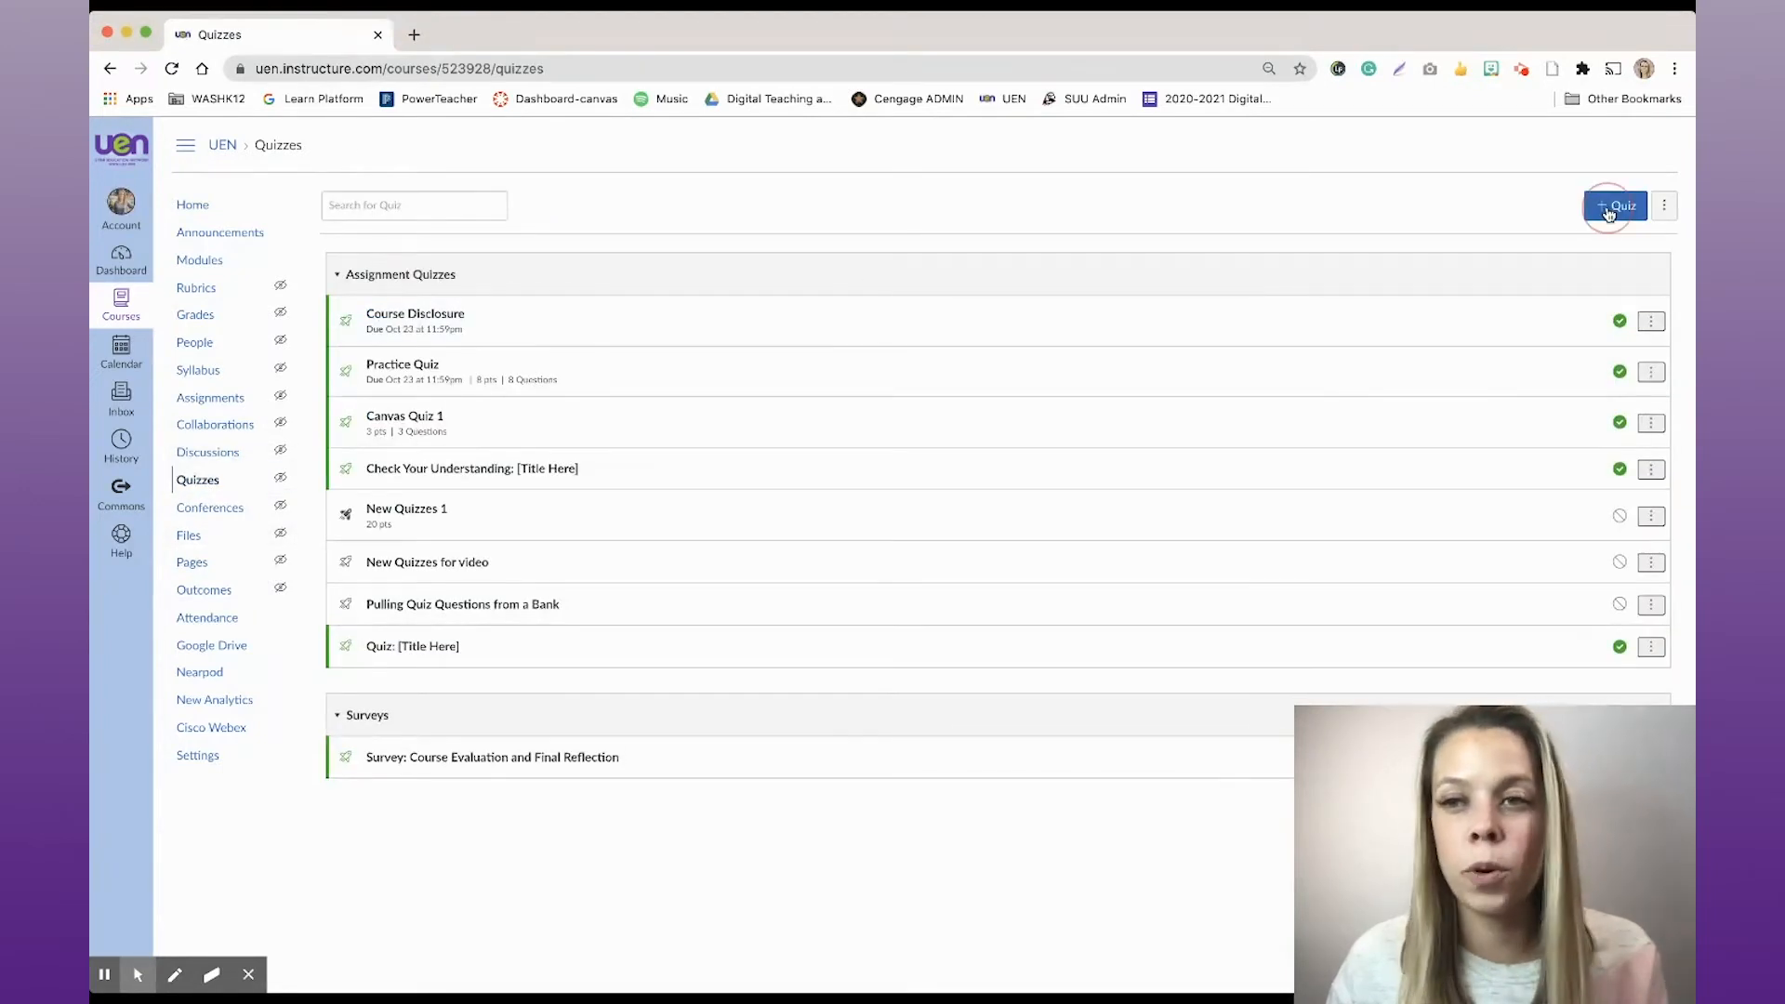
click(1610, 212)
click(746, 490)
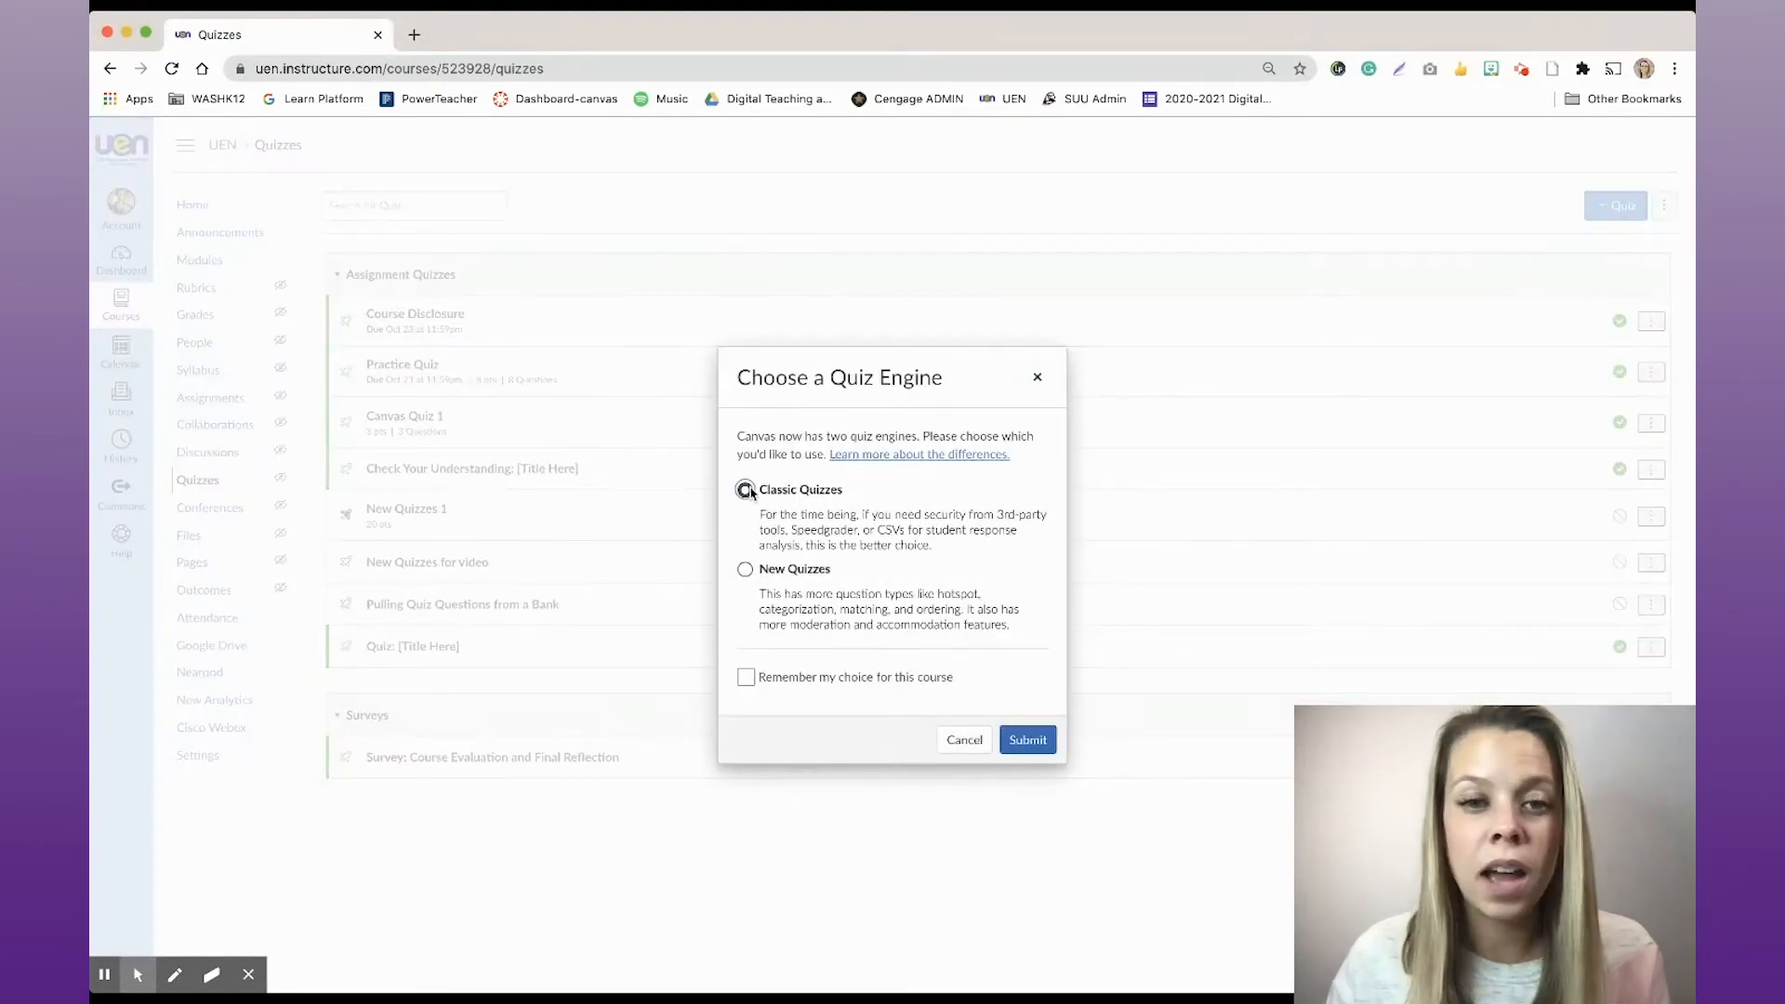
click(1048, 741)
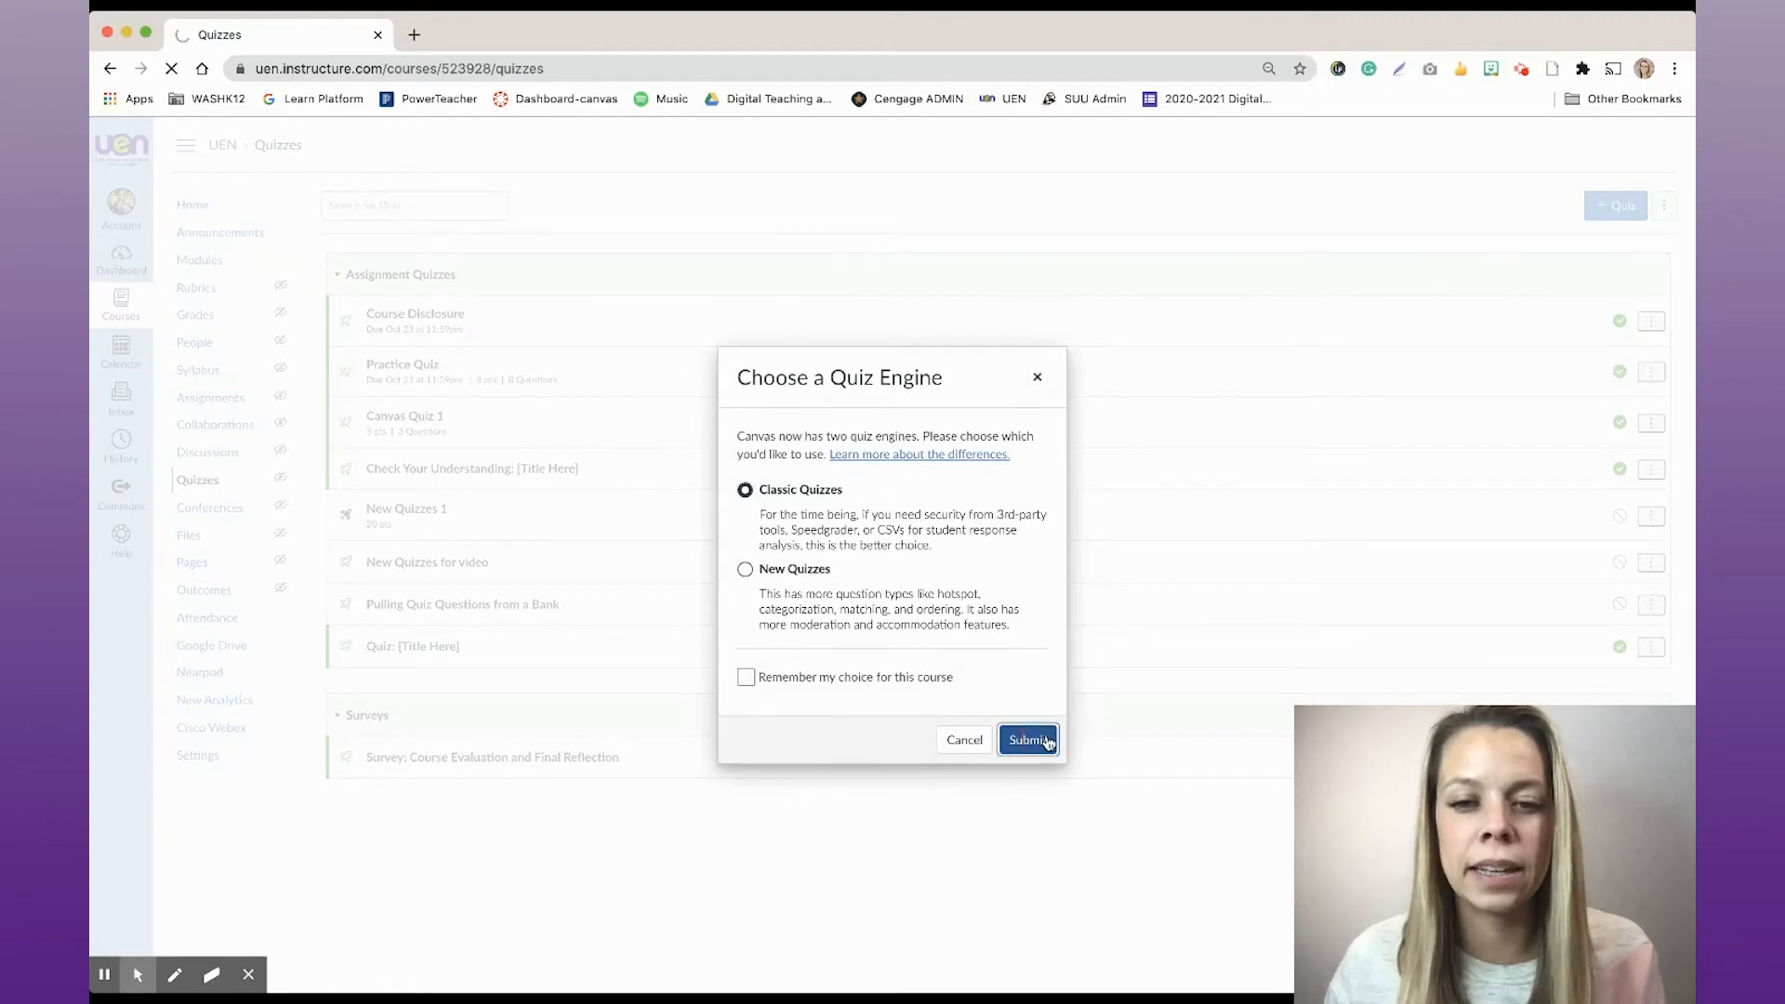
click(436, 313)
text(Chapter 4)
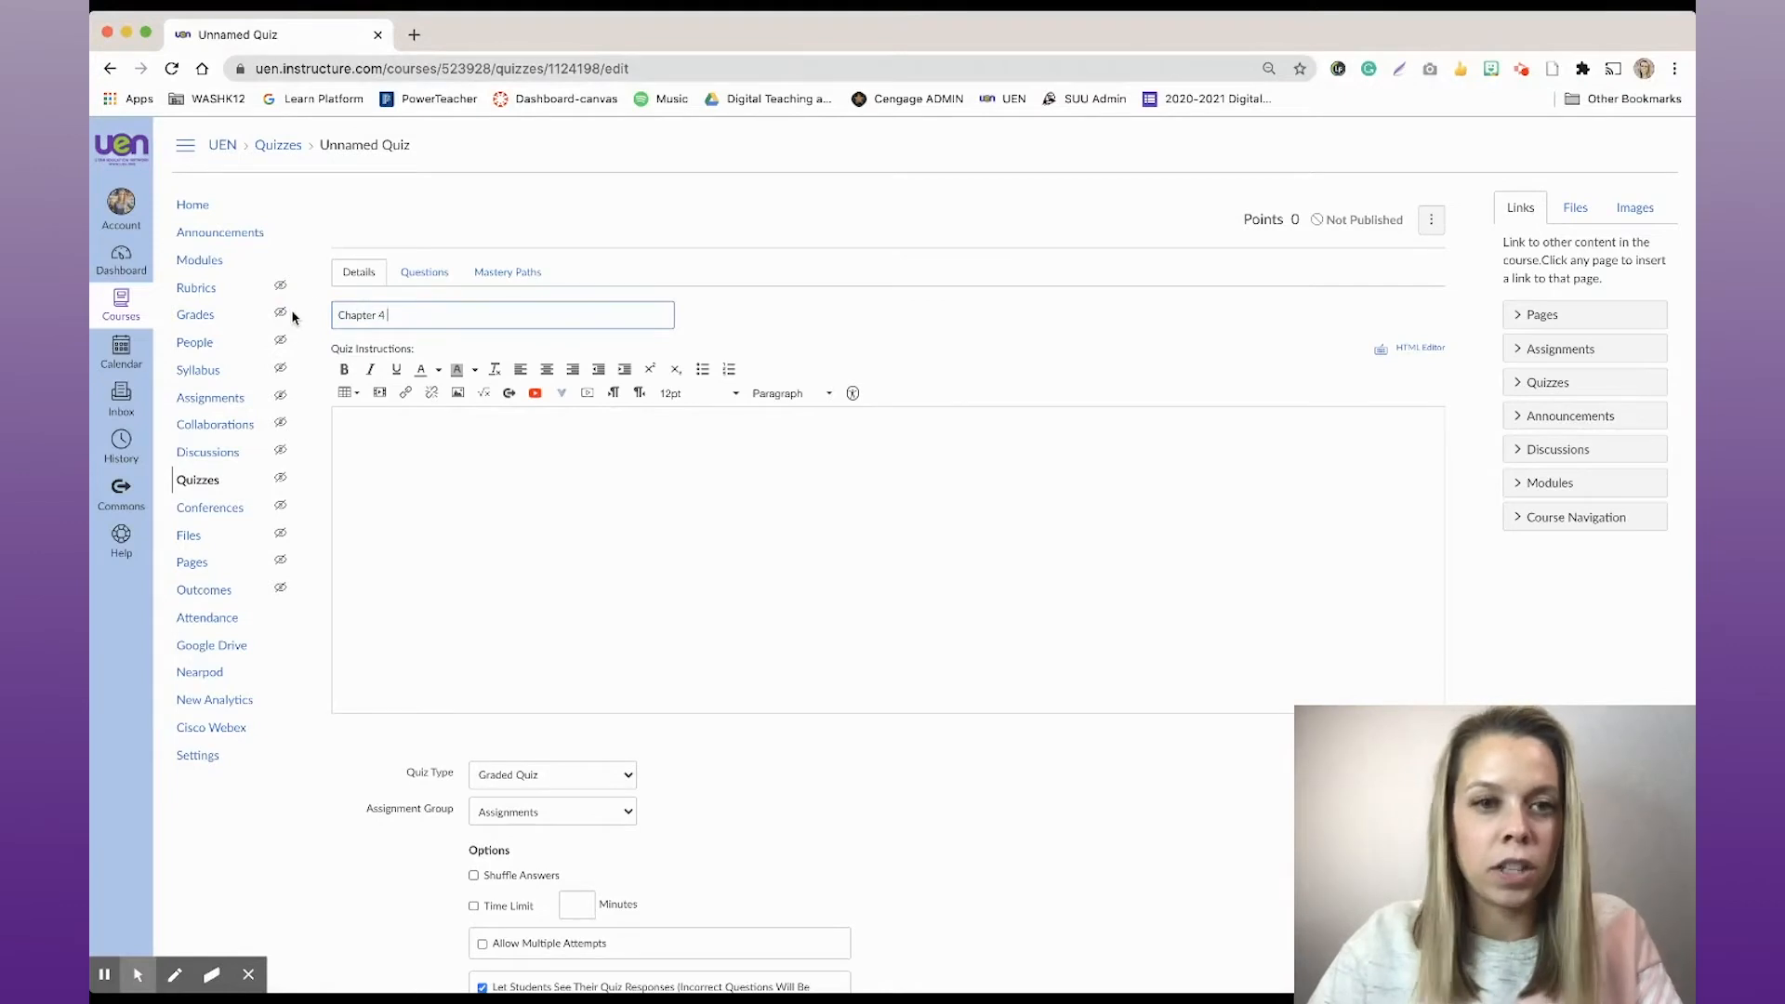
Add the rounding 17, punctuation marks and desert animals questions from the Chapter 1 bank to the quiz
click(429, 276)
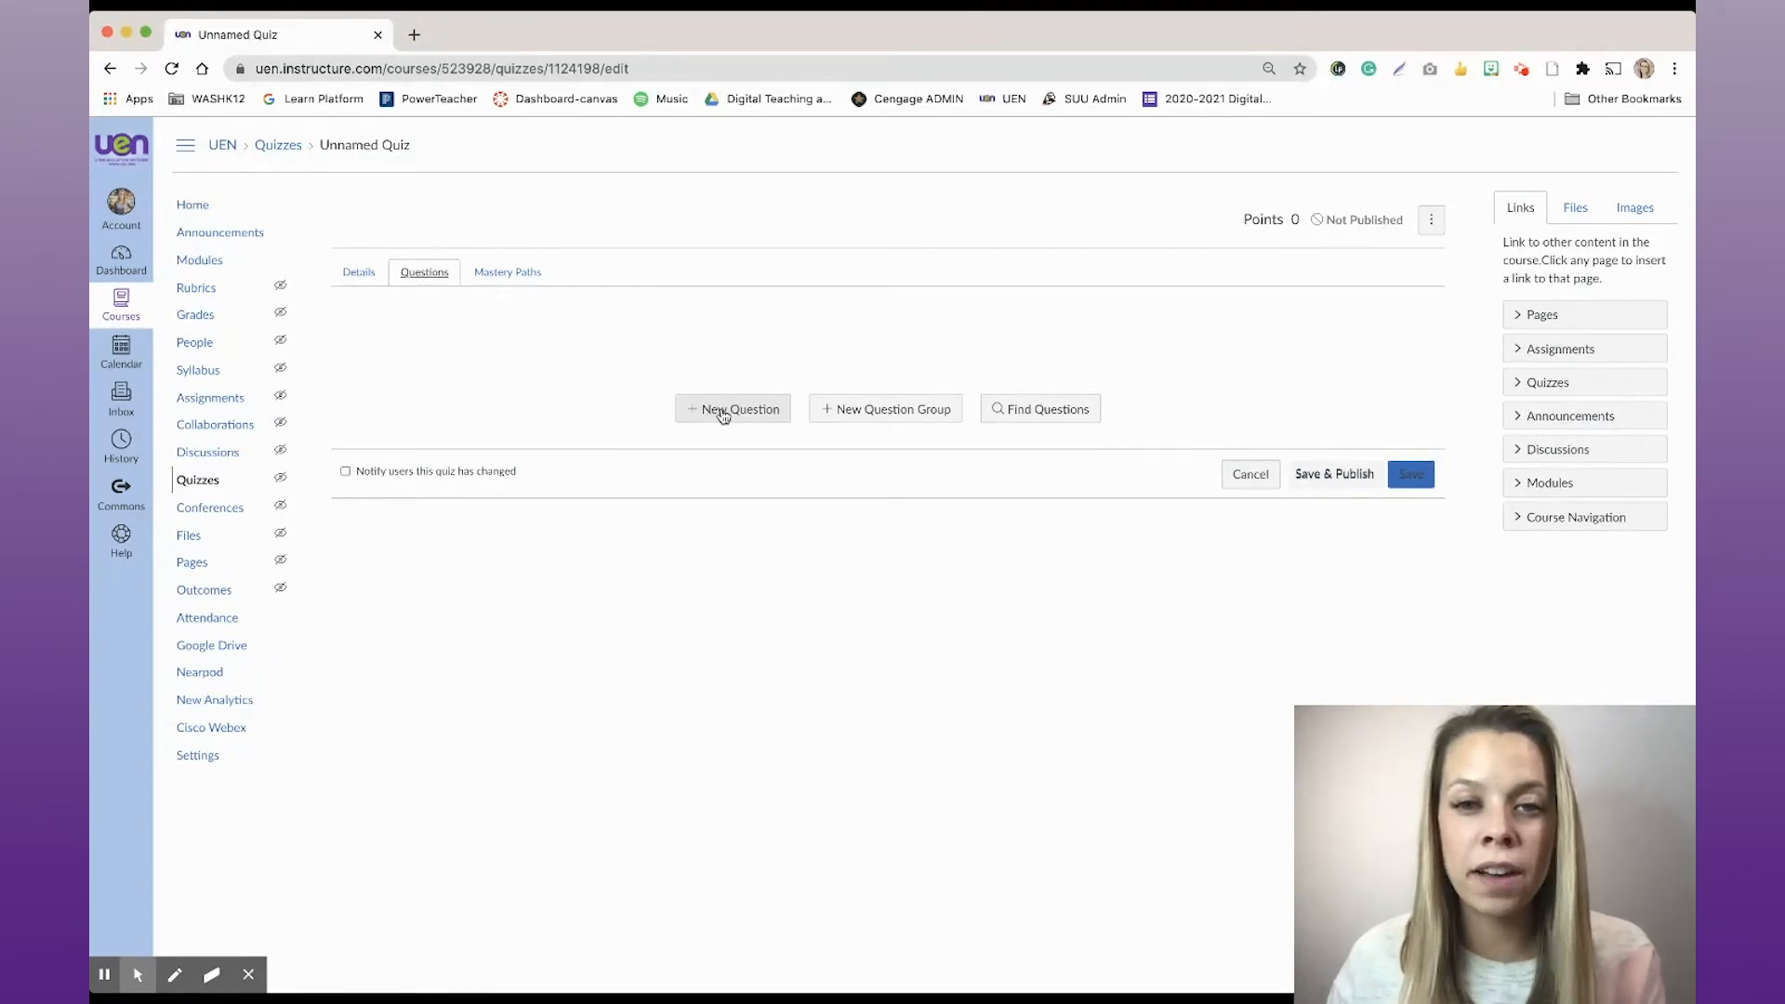
click(1060, 411)
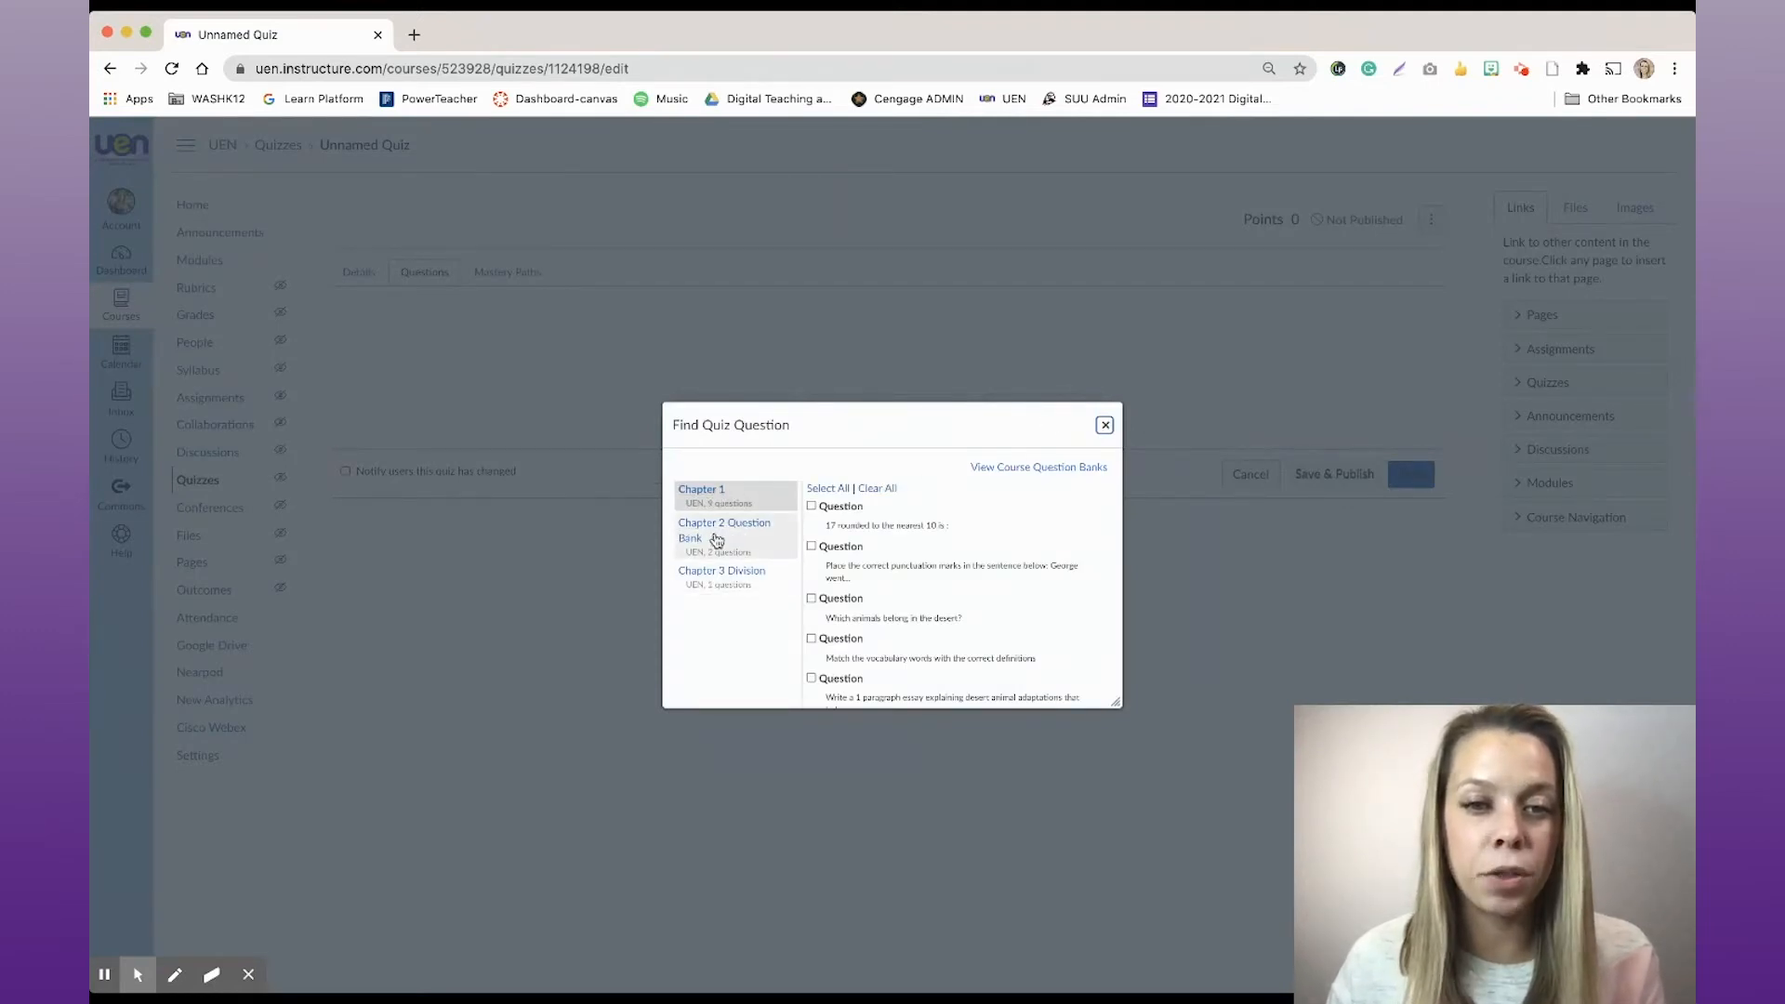
click(811, 506)
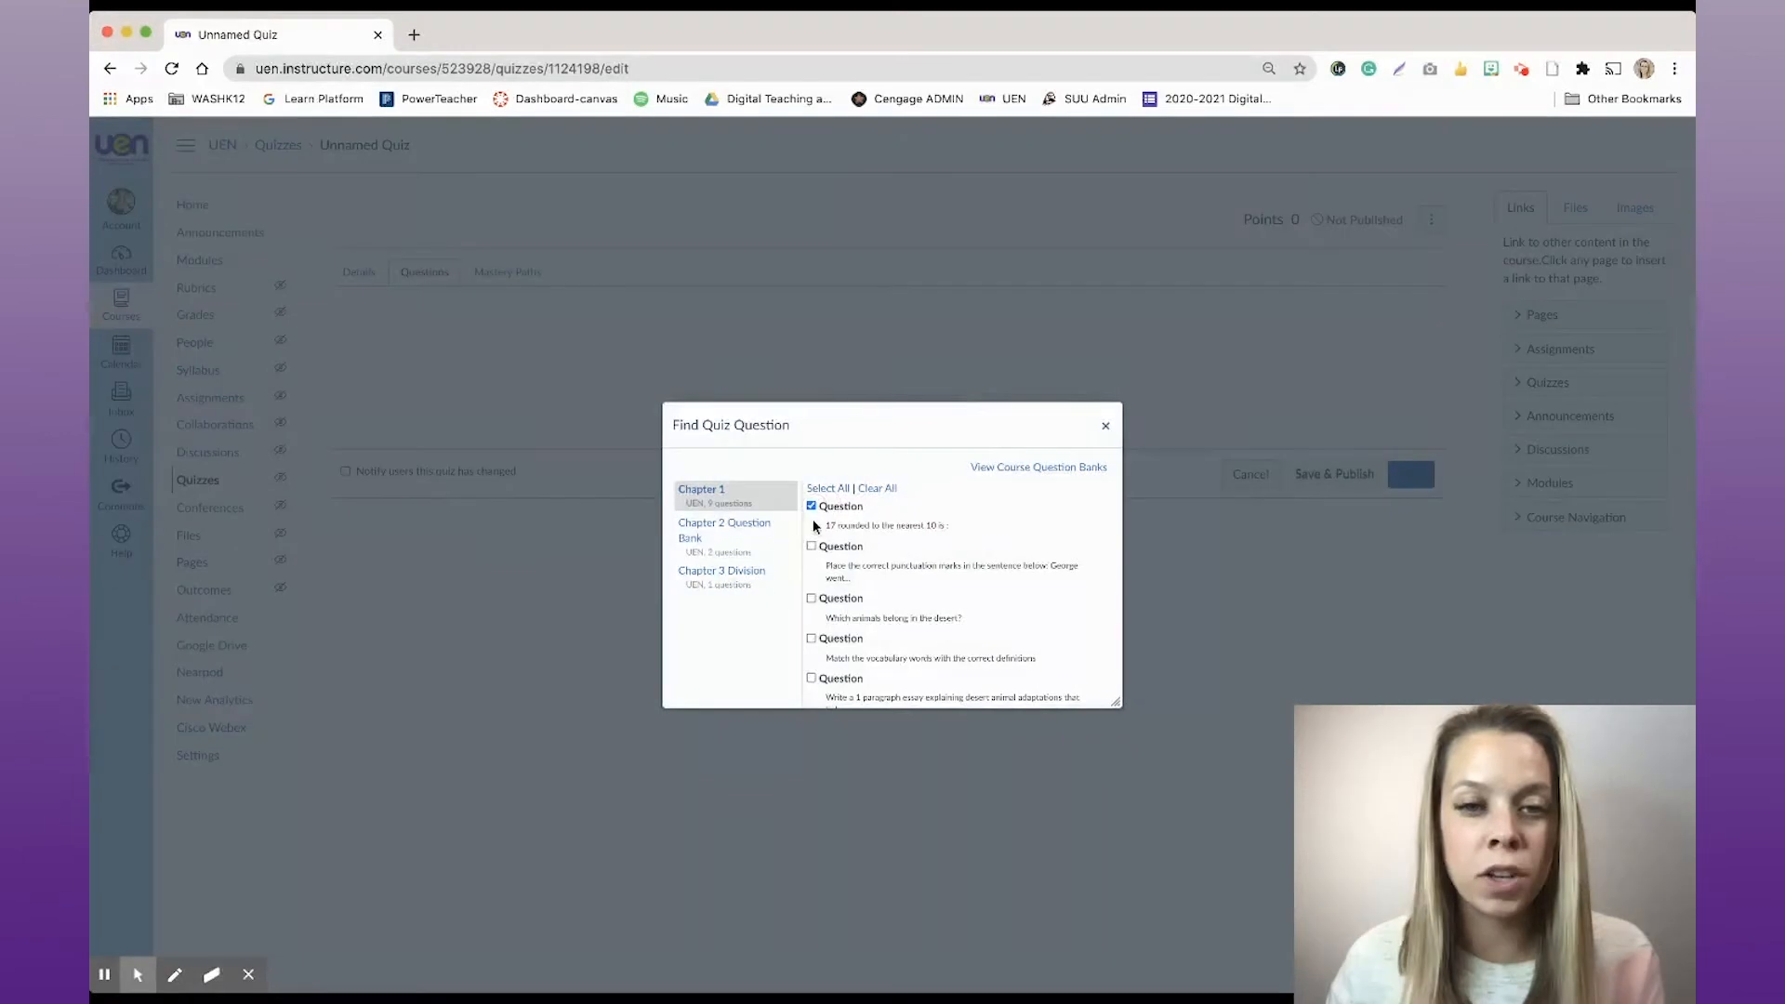
click(812, 547)
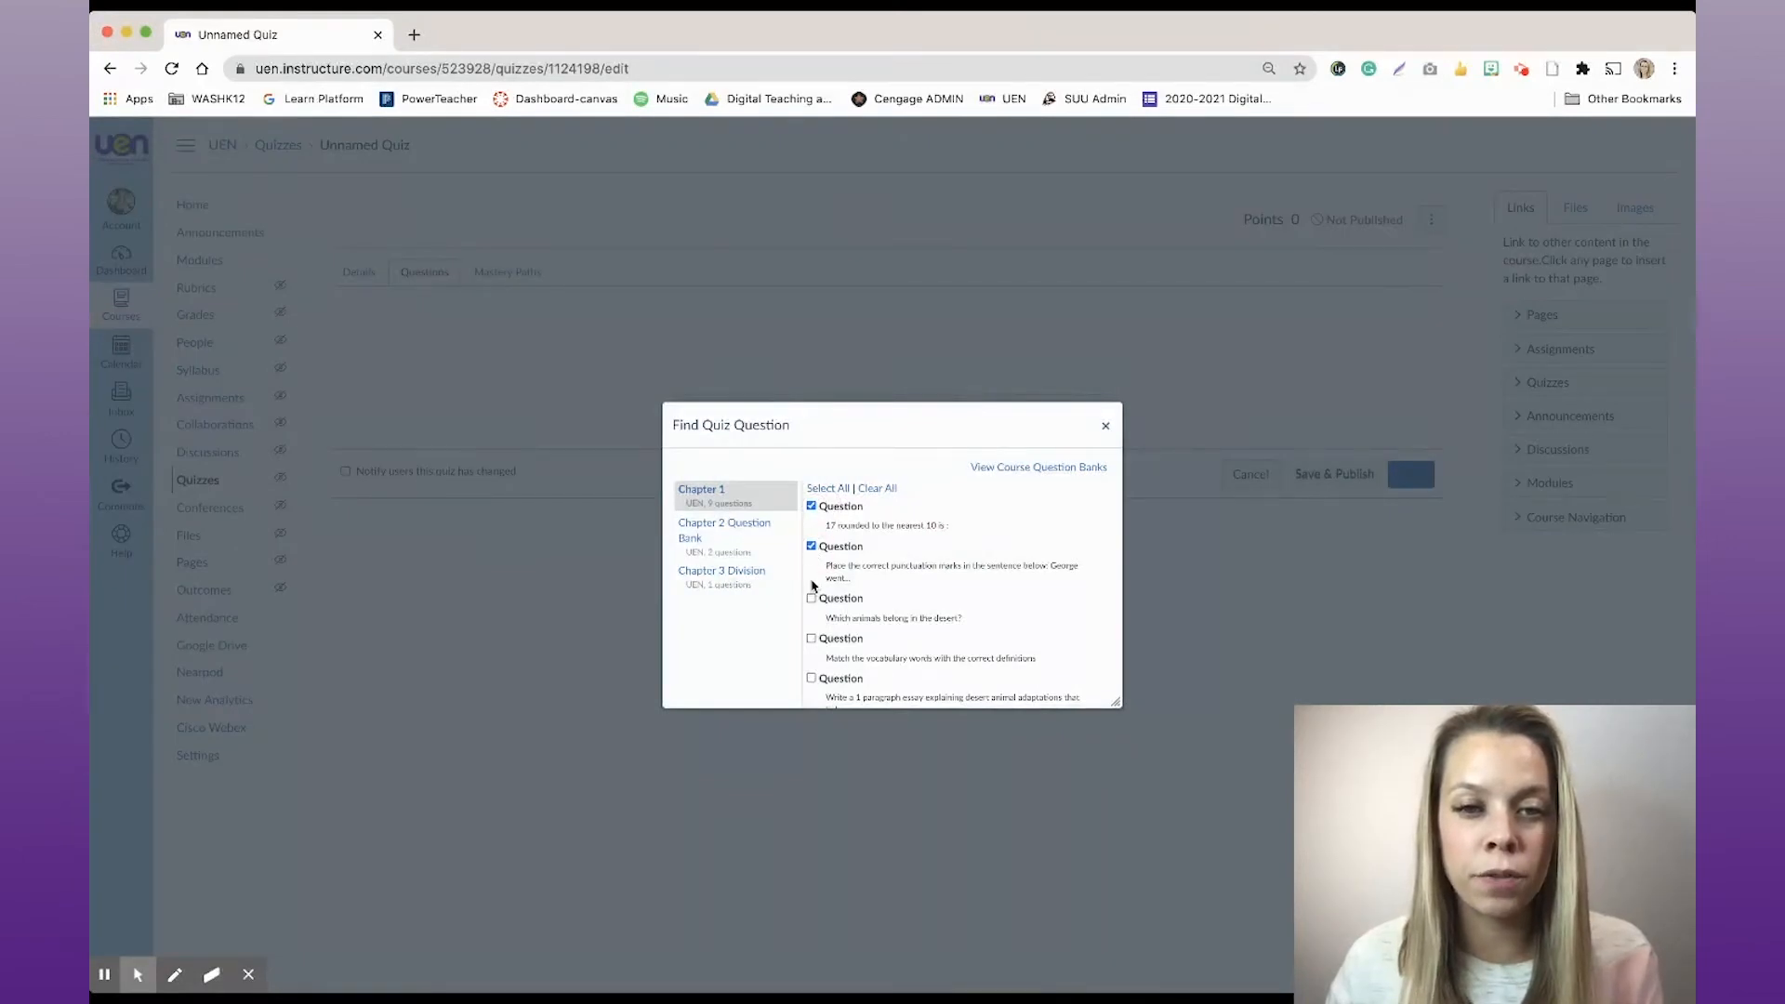
click(811, 599)
click(723, 538)
click(812, 507)
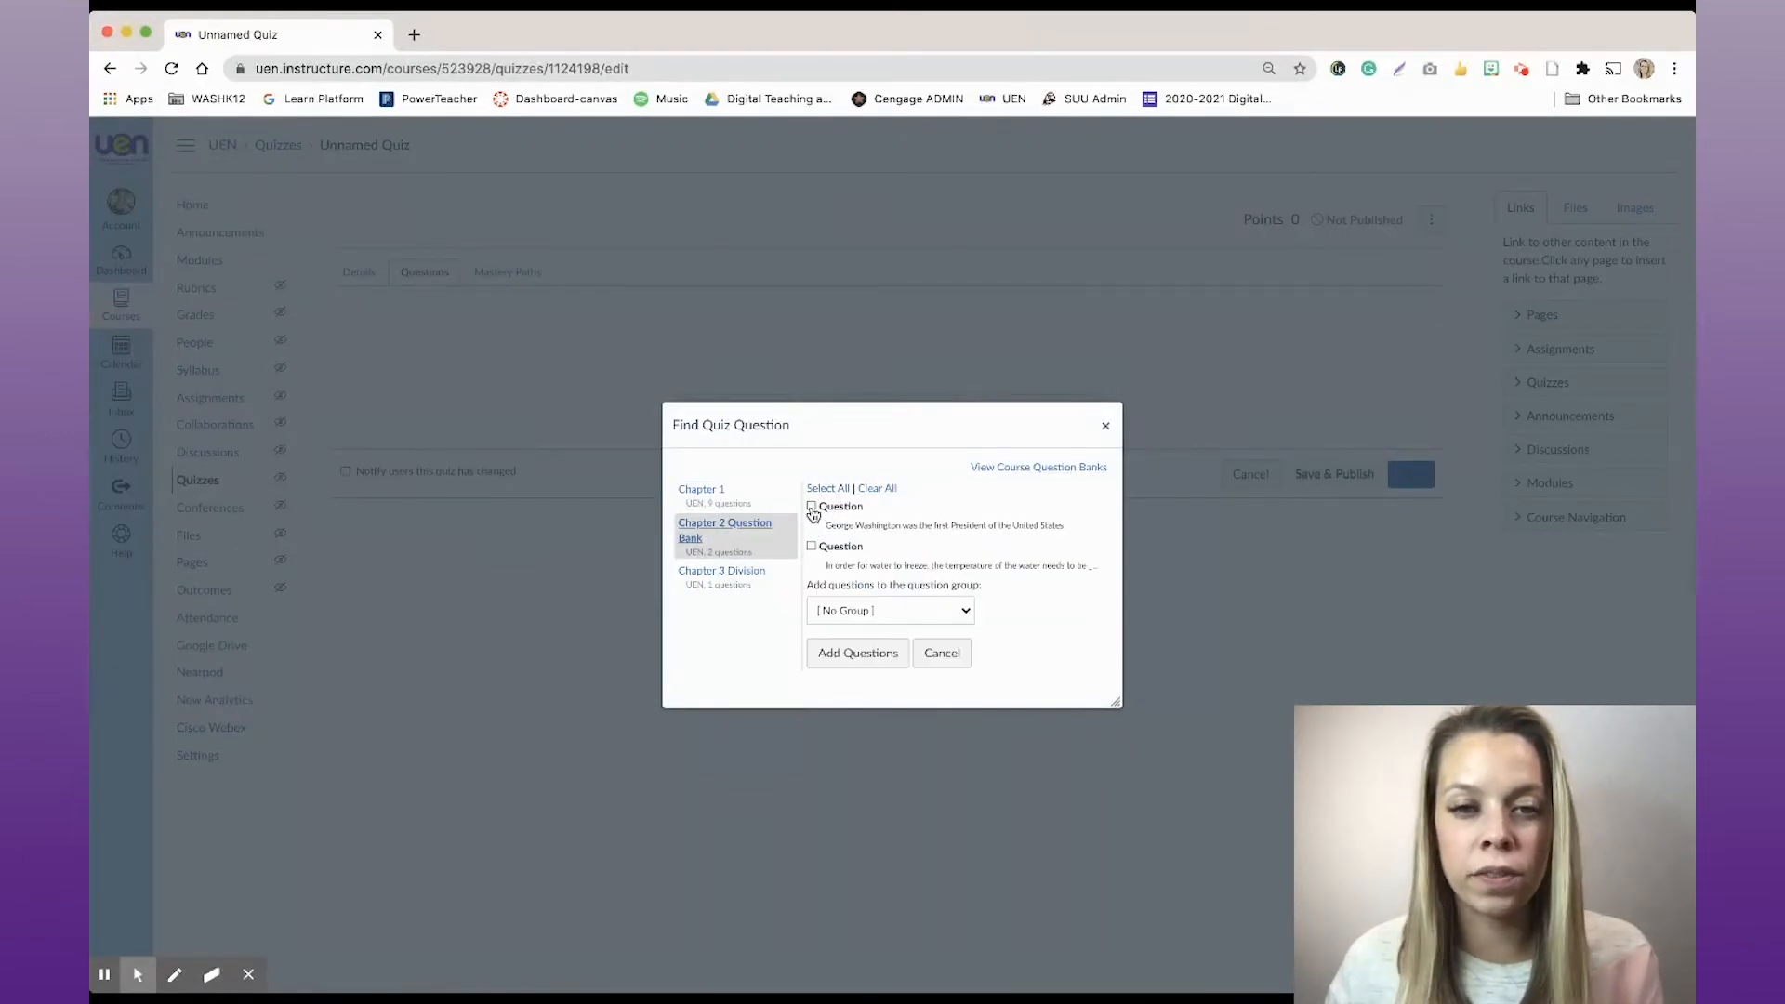
click(740, 500)
click(811, 506)
click(811, 551)
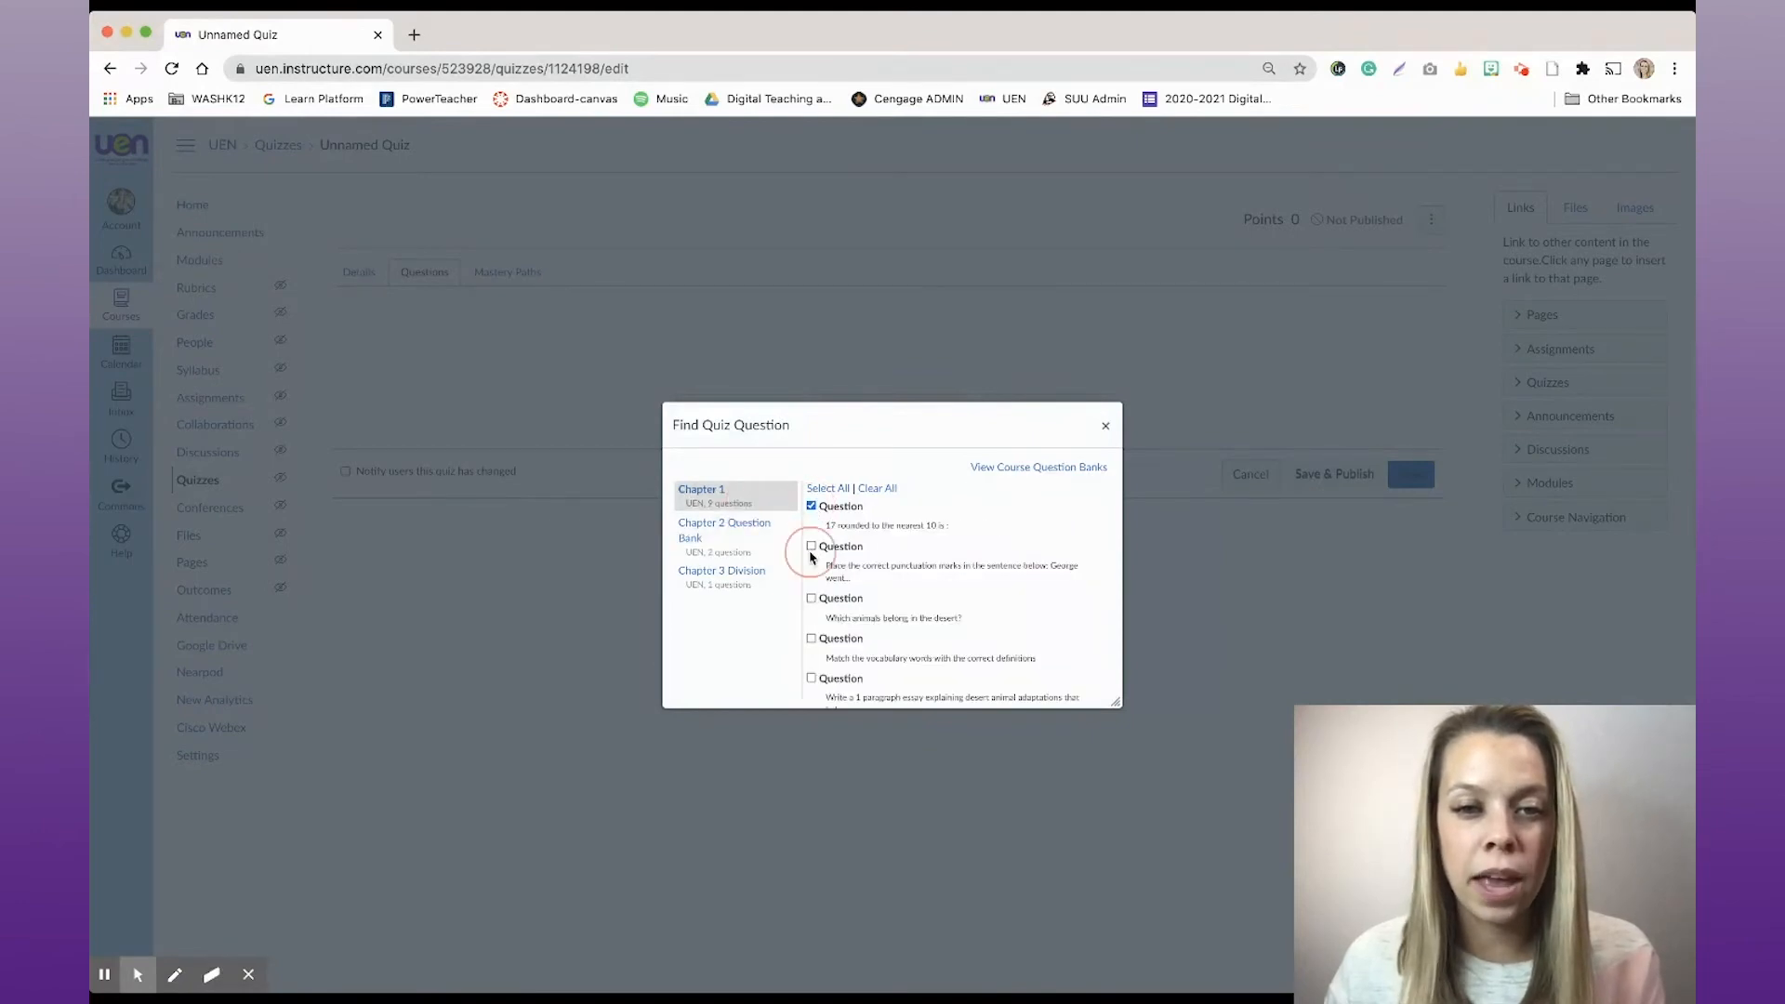
click(813, 547)
scroll(821, 609, down, 5)
click(870, 703)
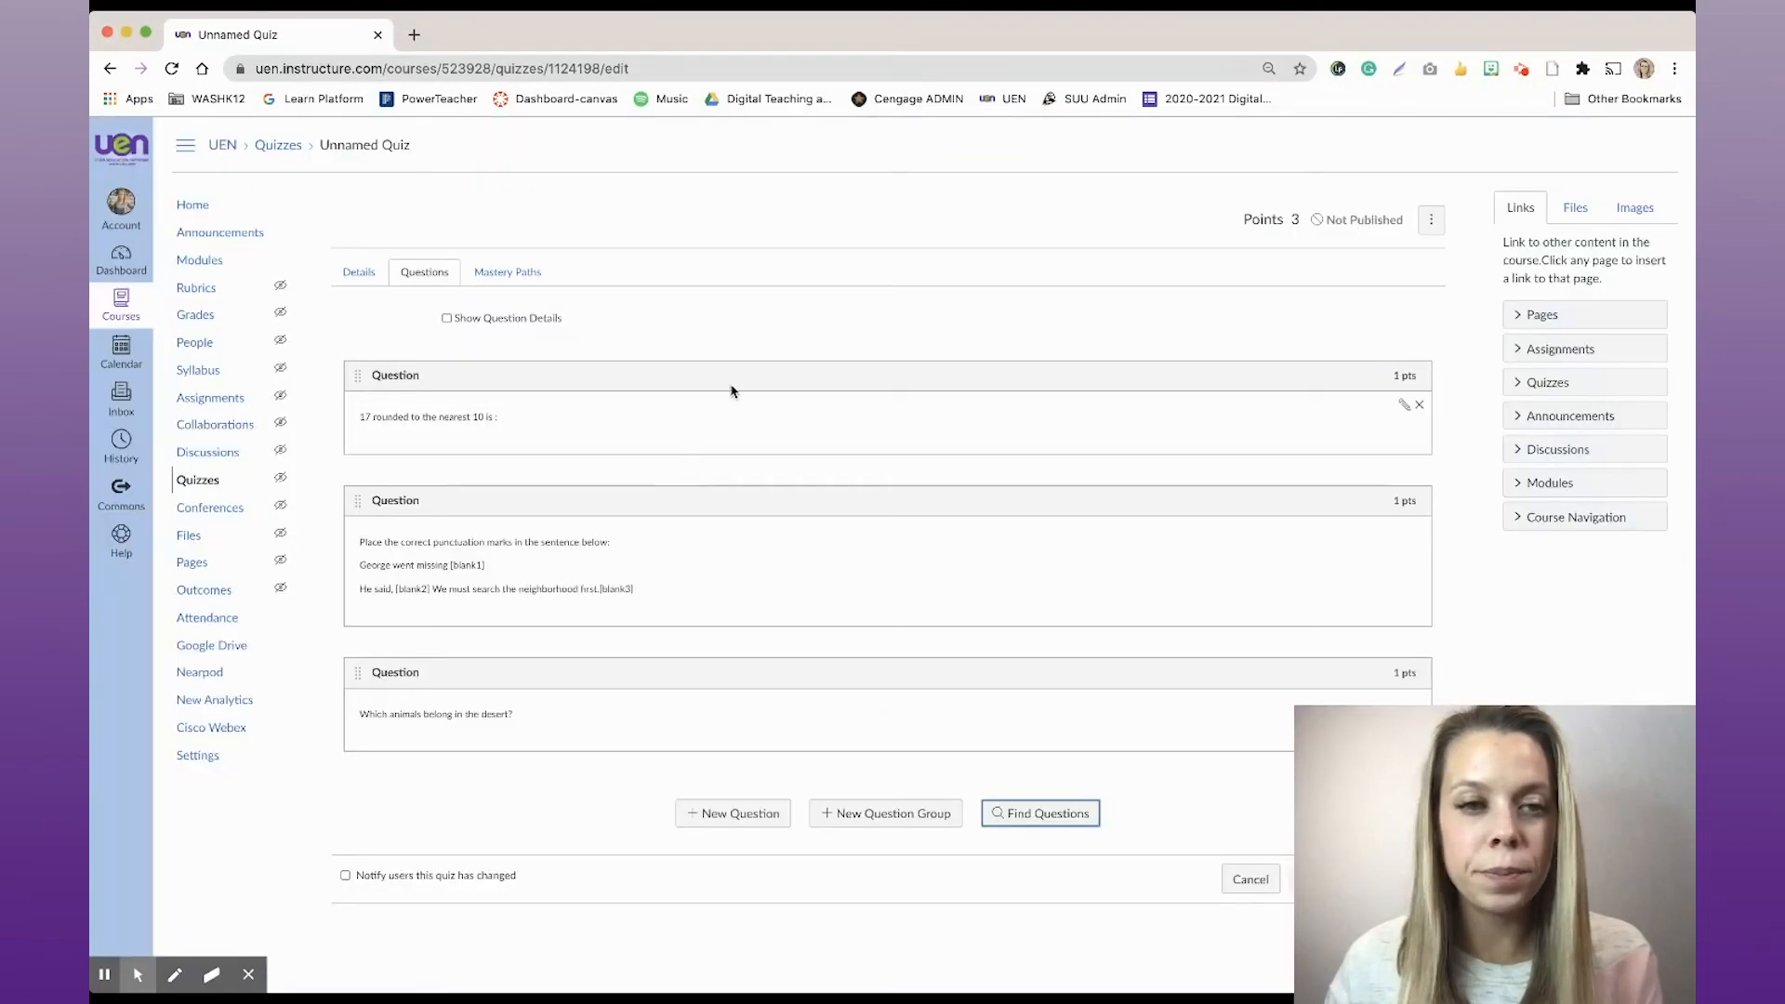
click(1038, 815)
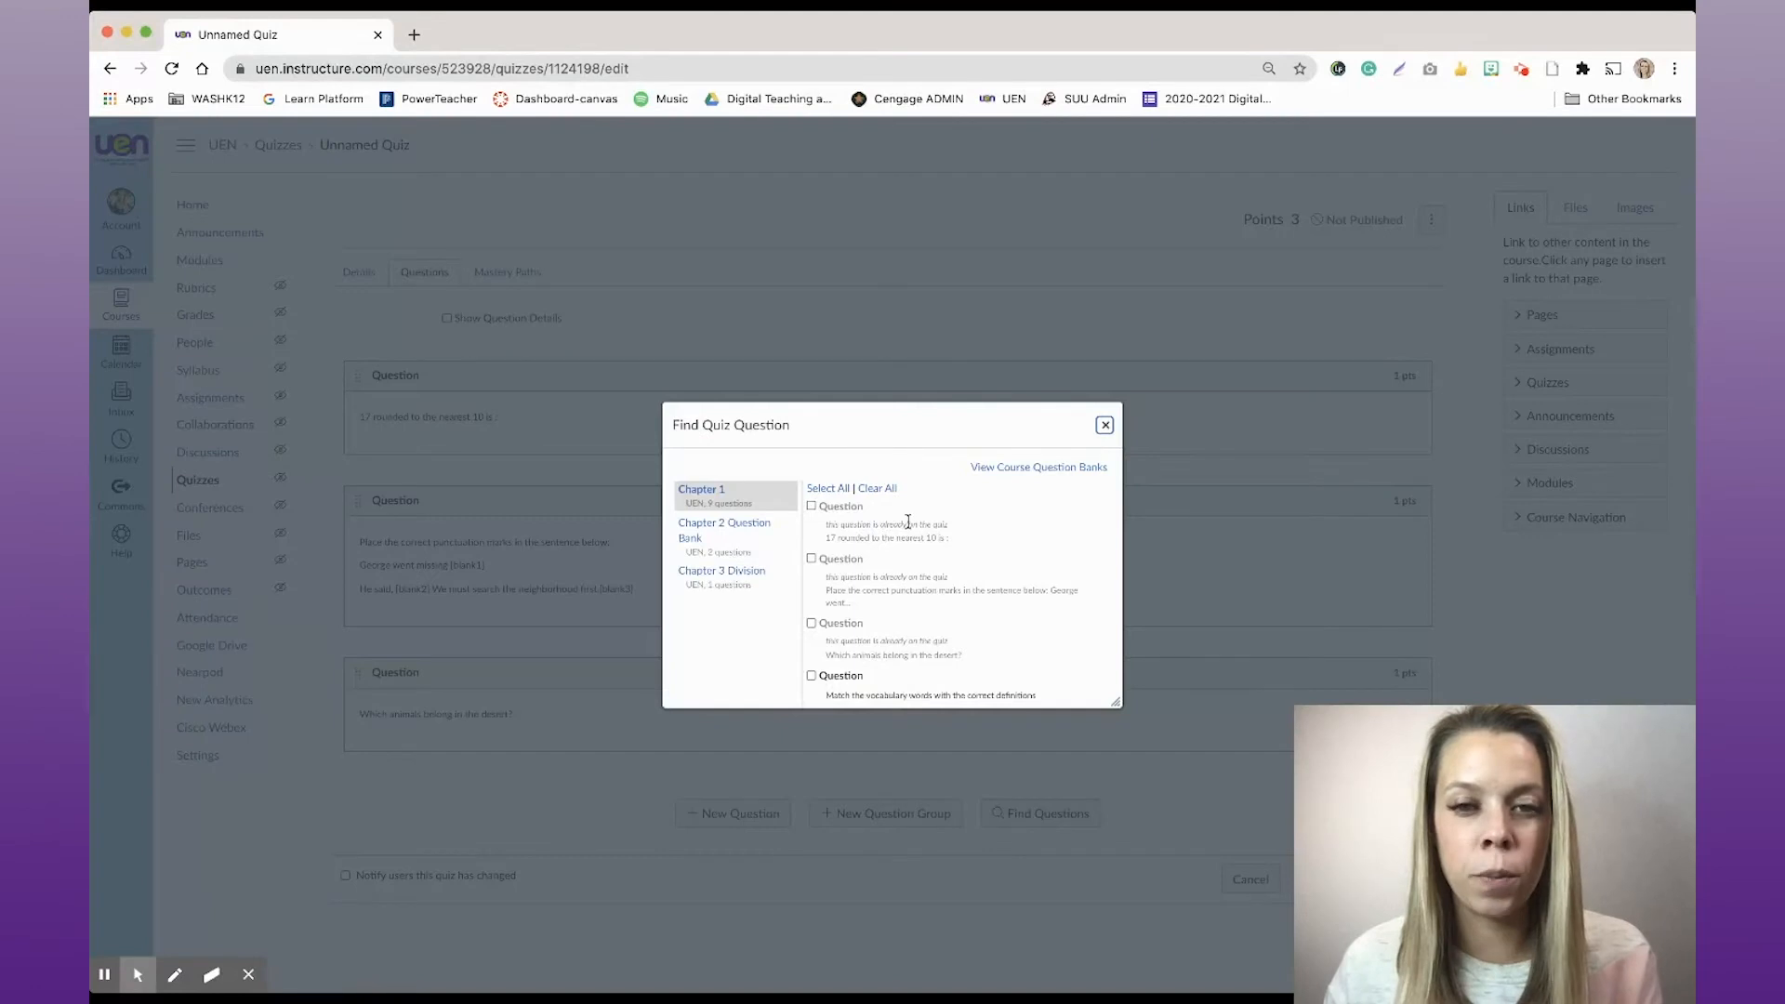
click(739, 530)
click(810, 546)
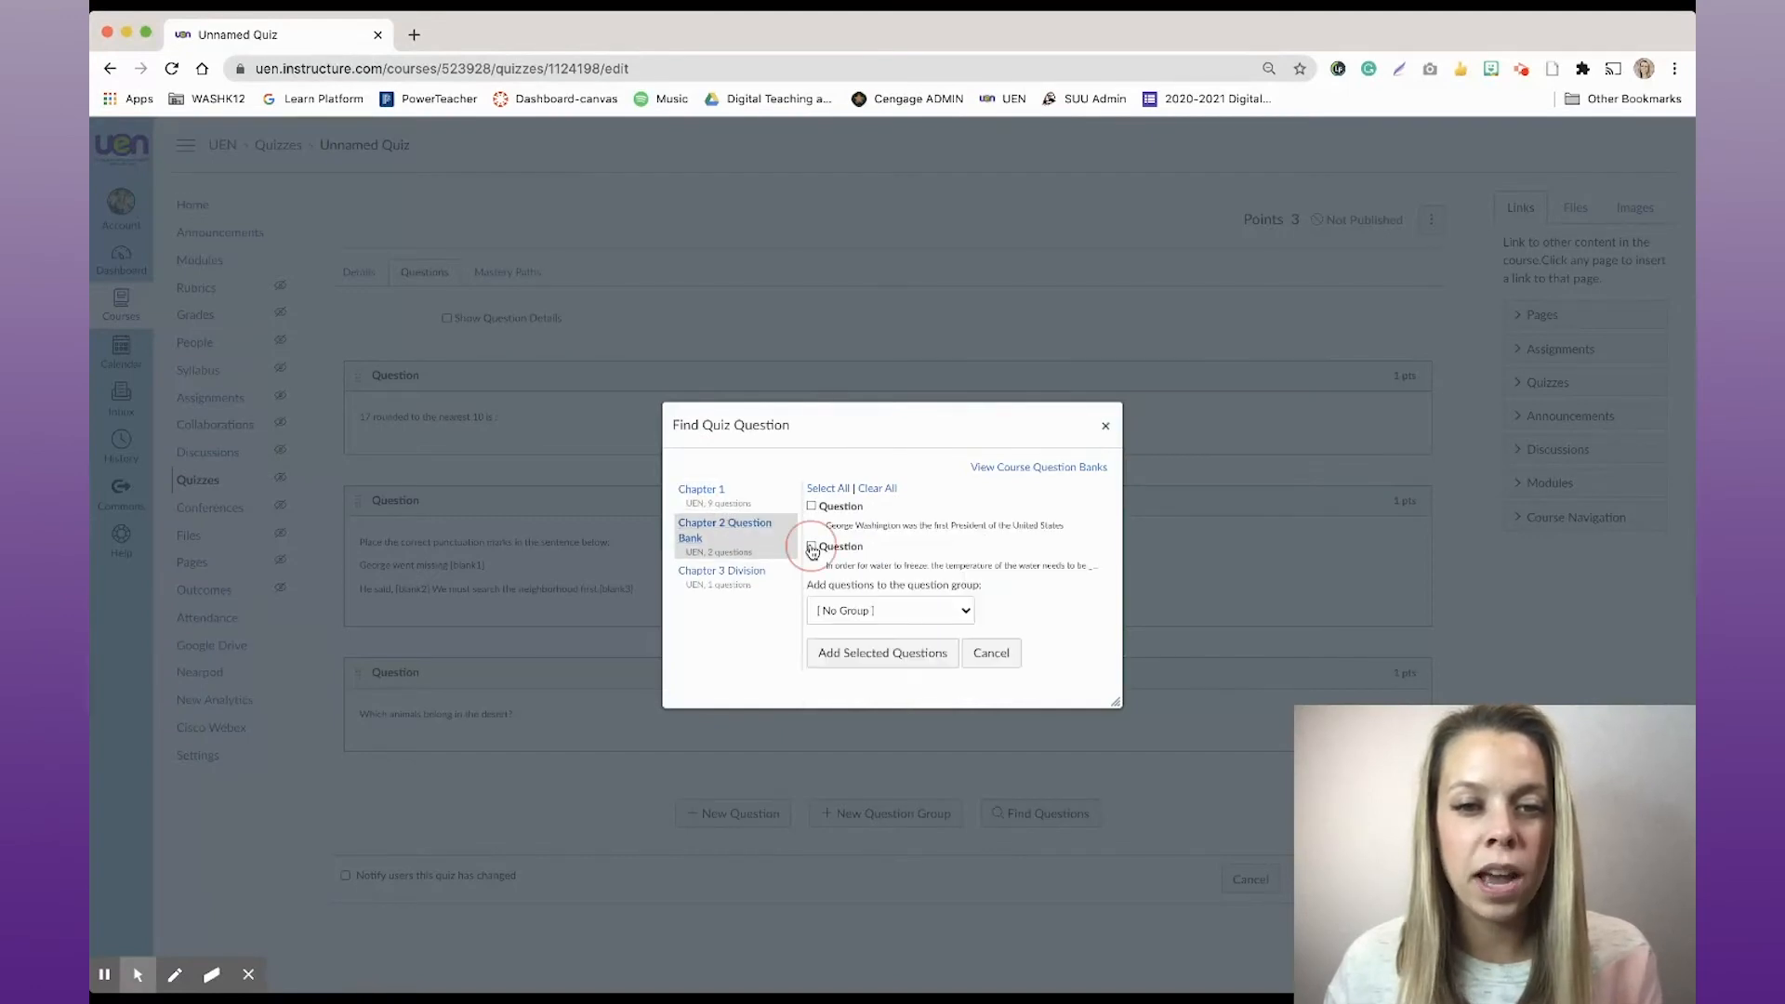
click(810, 506)
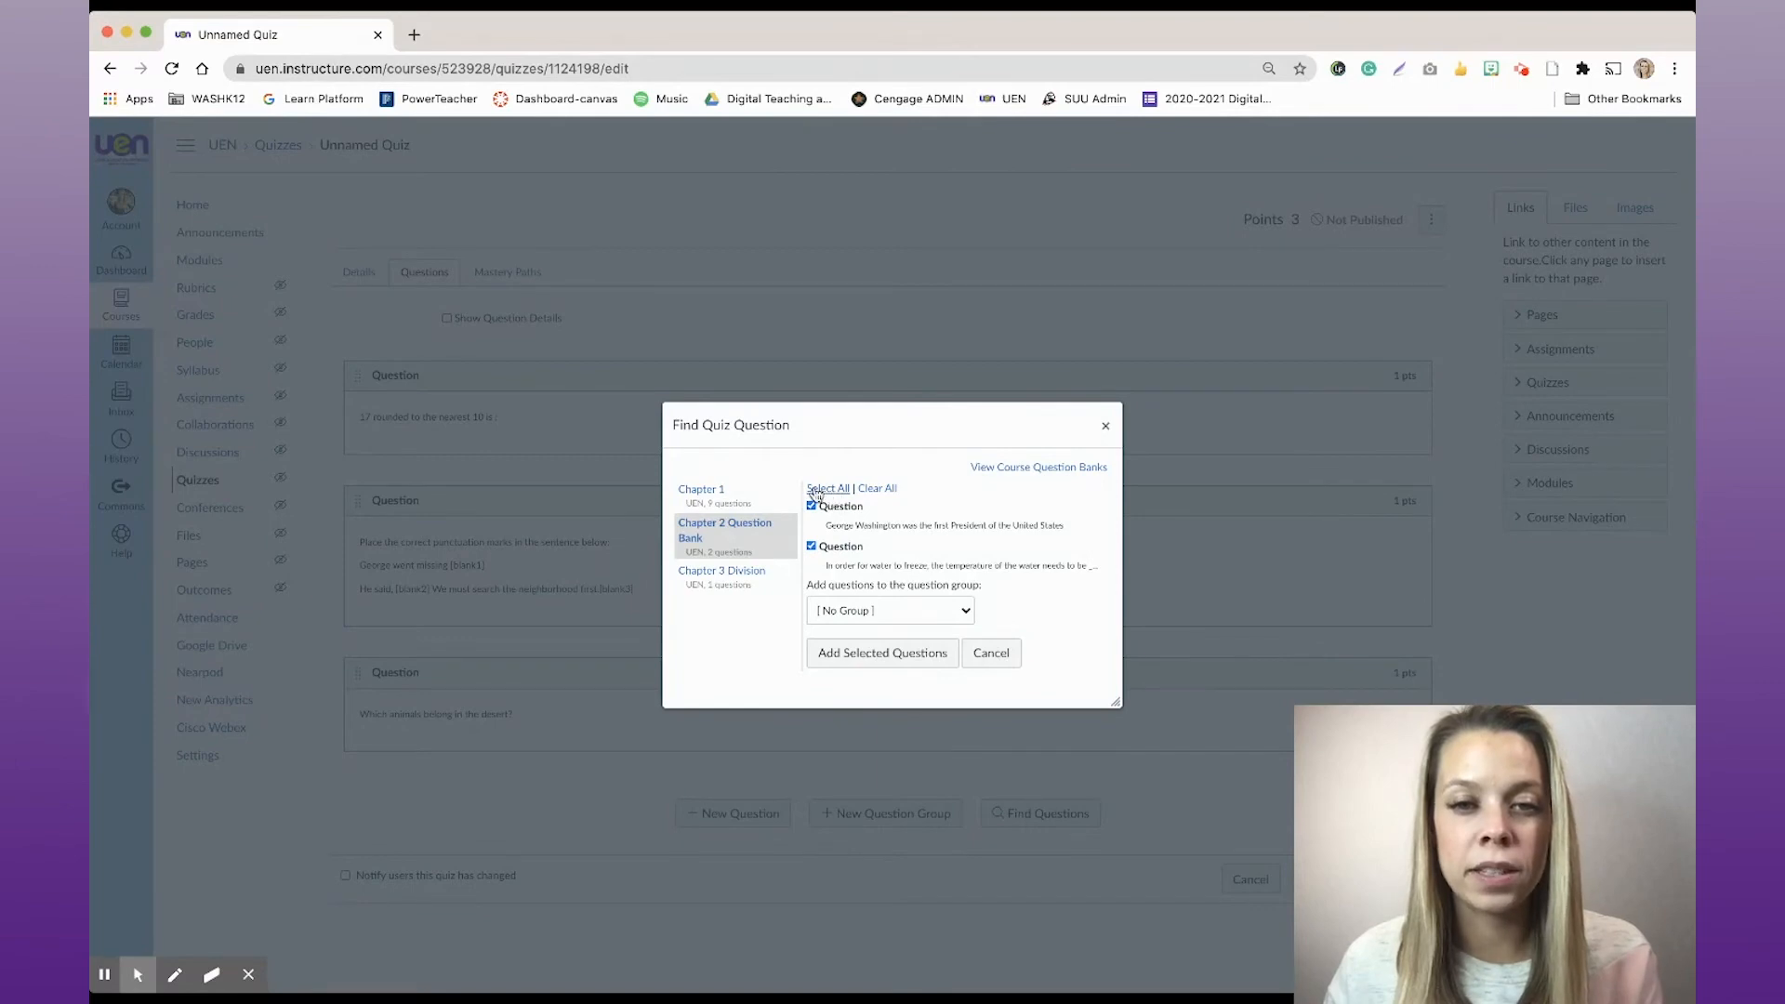
click(878, 491)
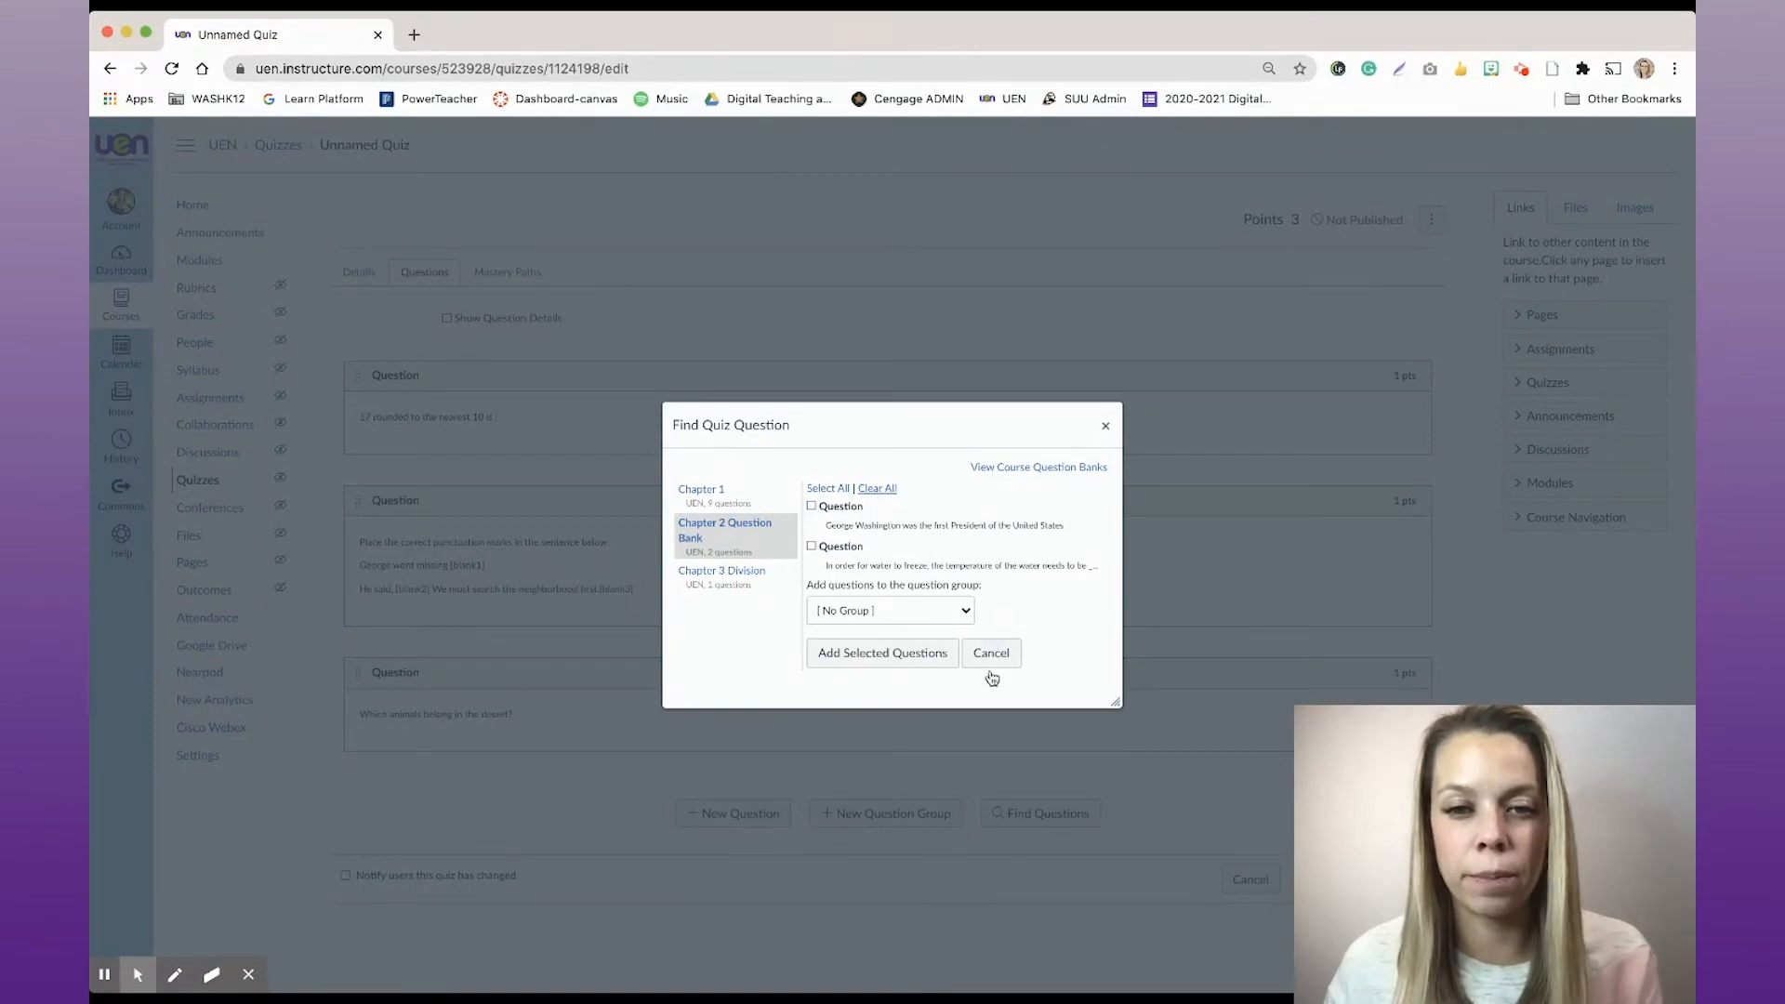
click(991, 656)
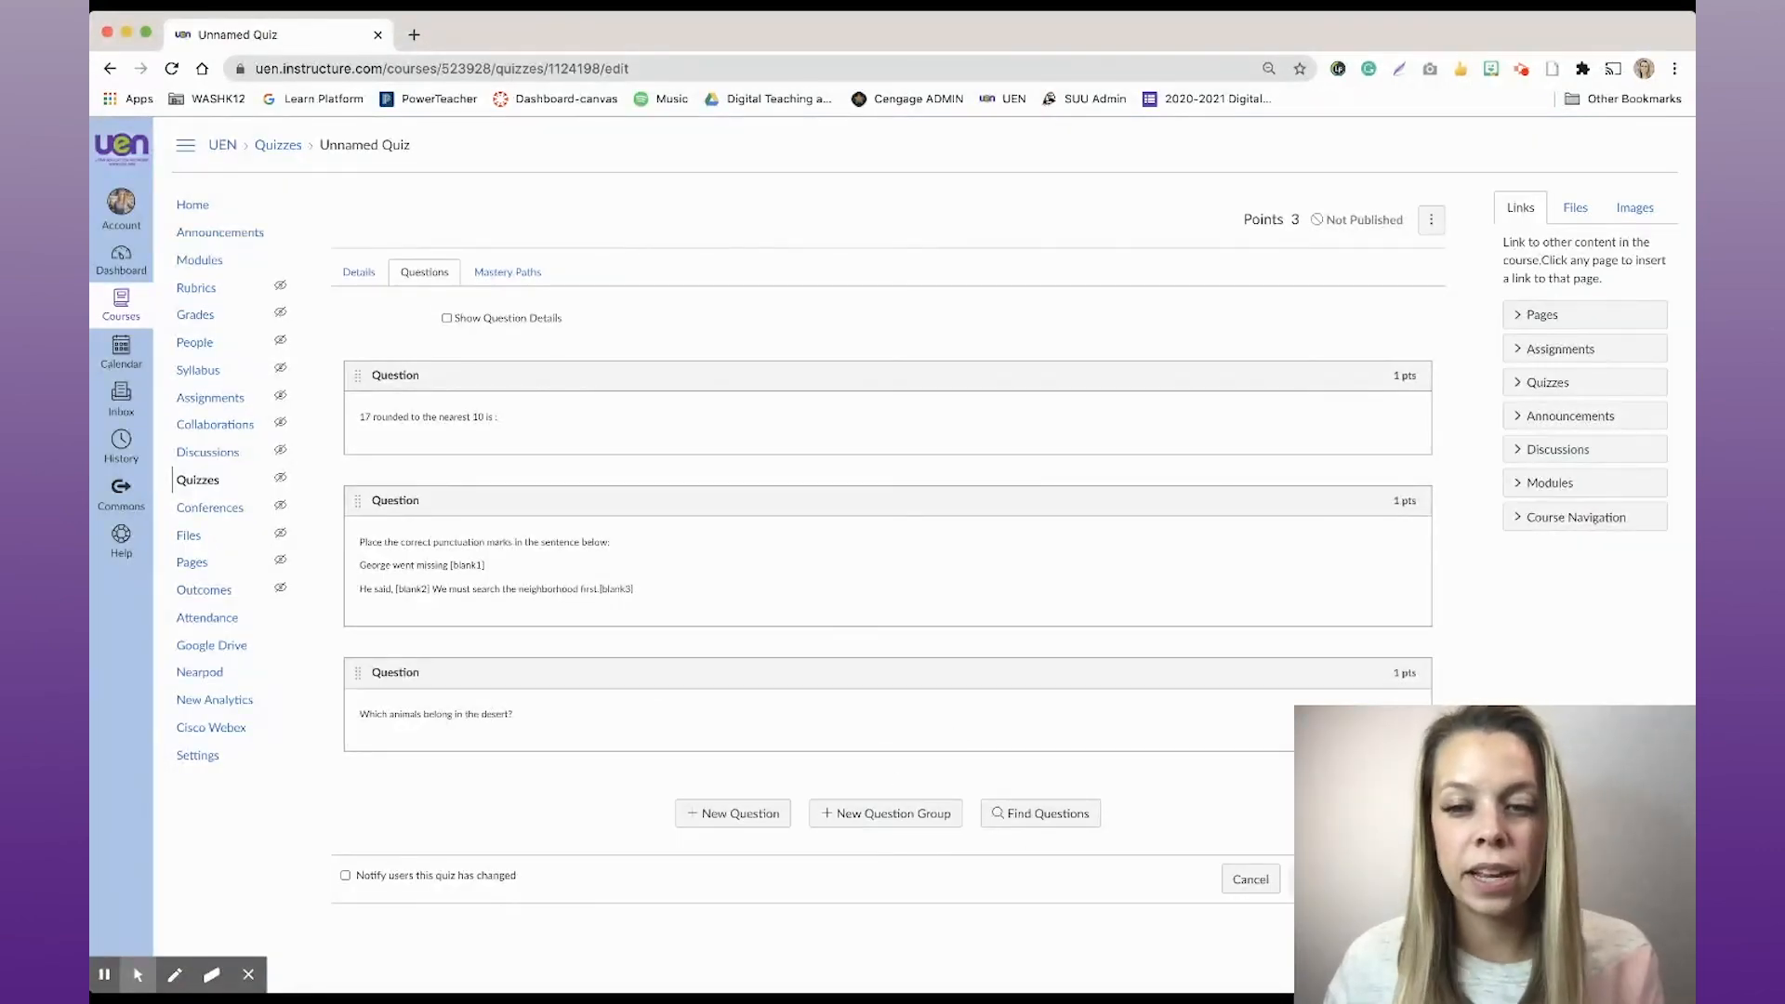
Save the quiz without publishing it, and preview its questions from beginning to end
click(1232, 878)
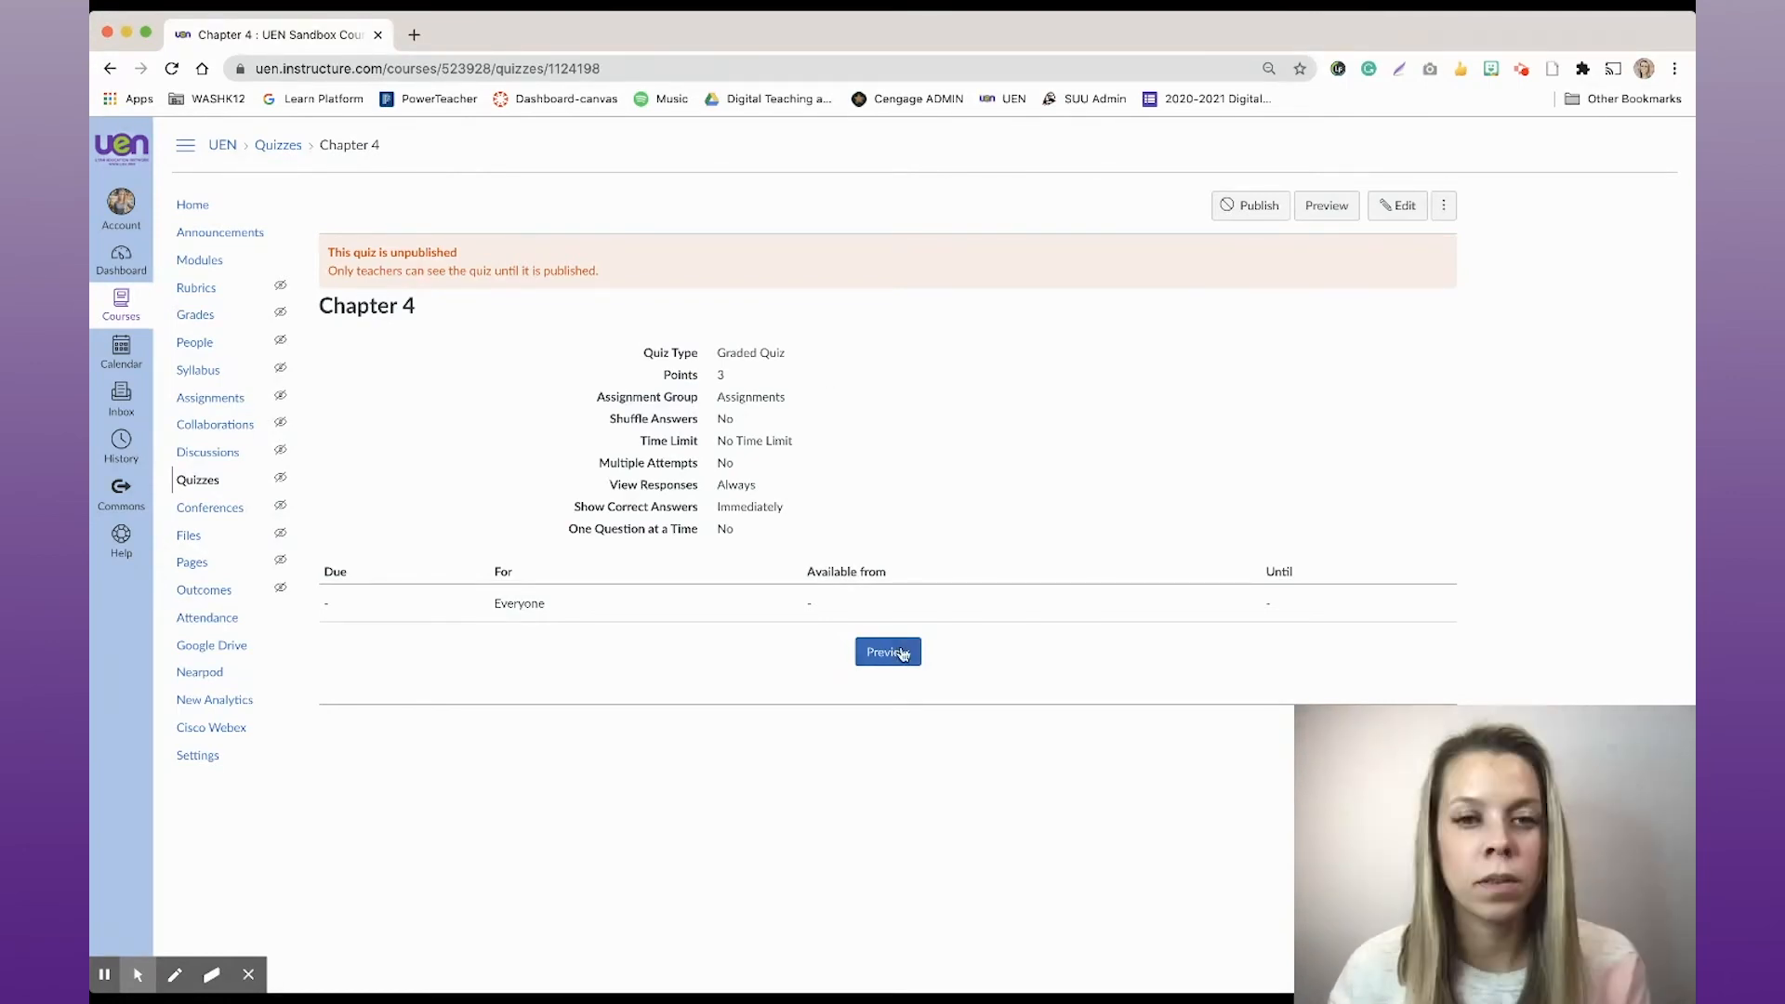
click(895, 656)
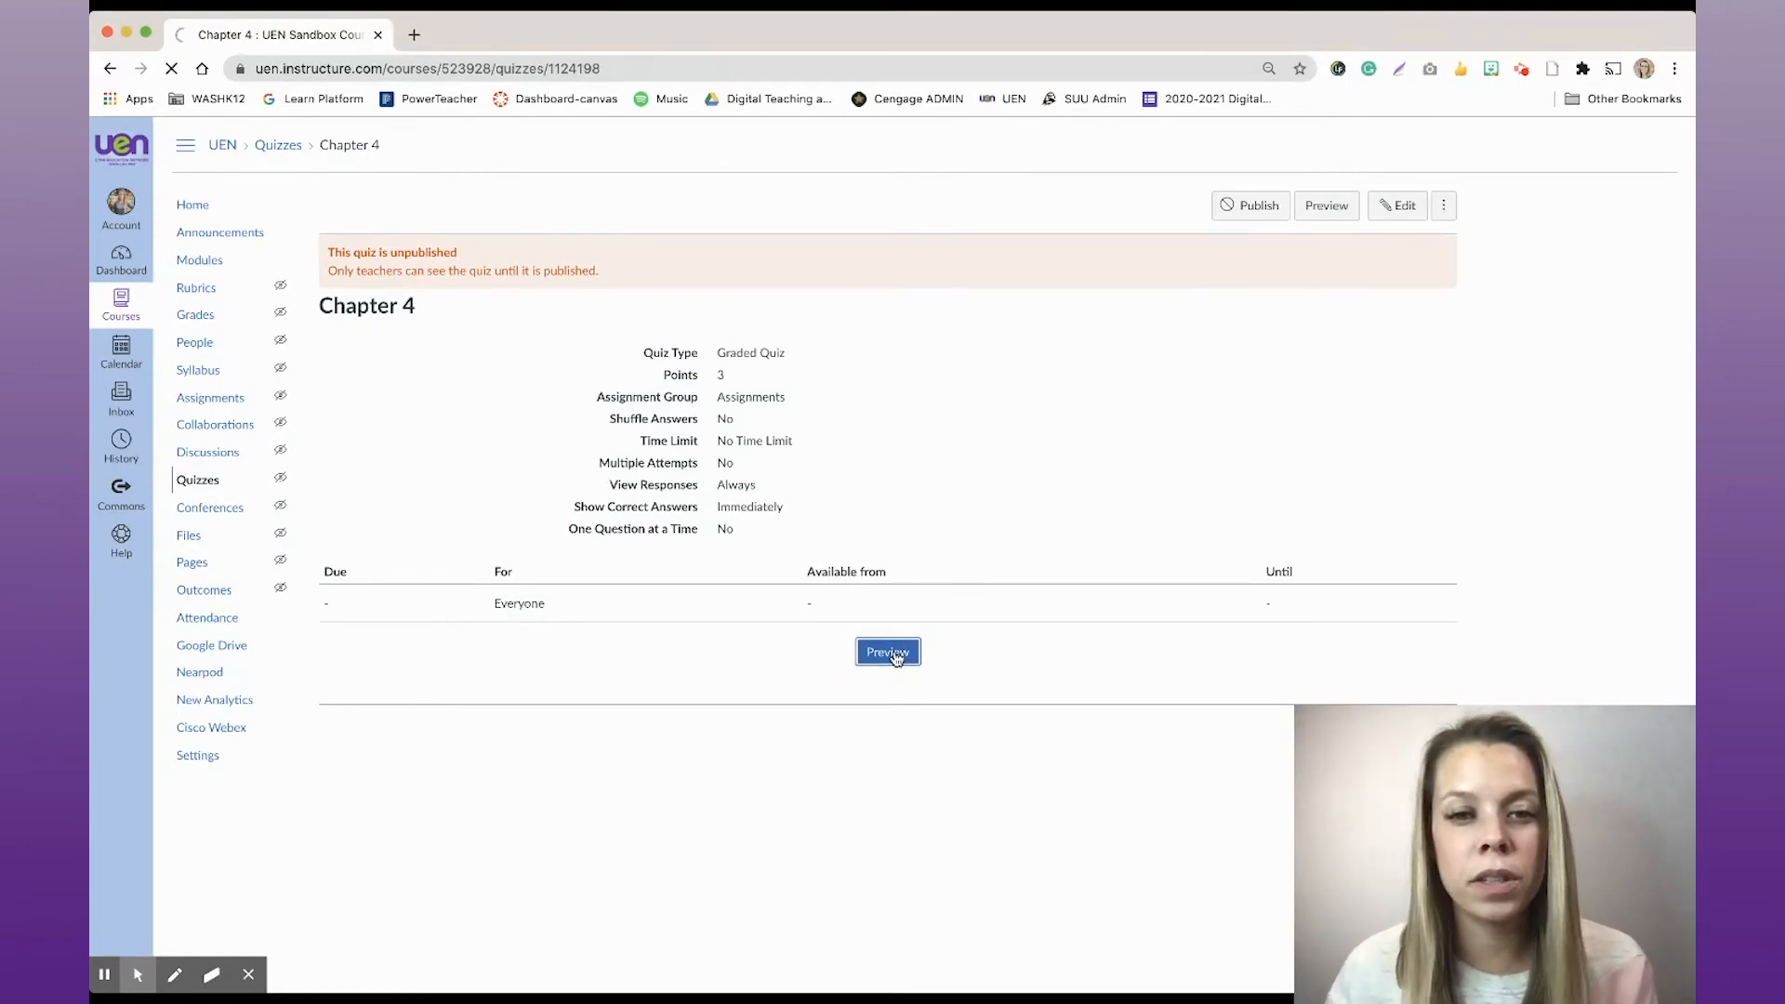
scroll(646, 383, down, 2)
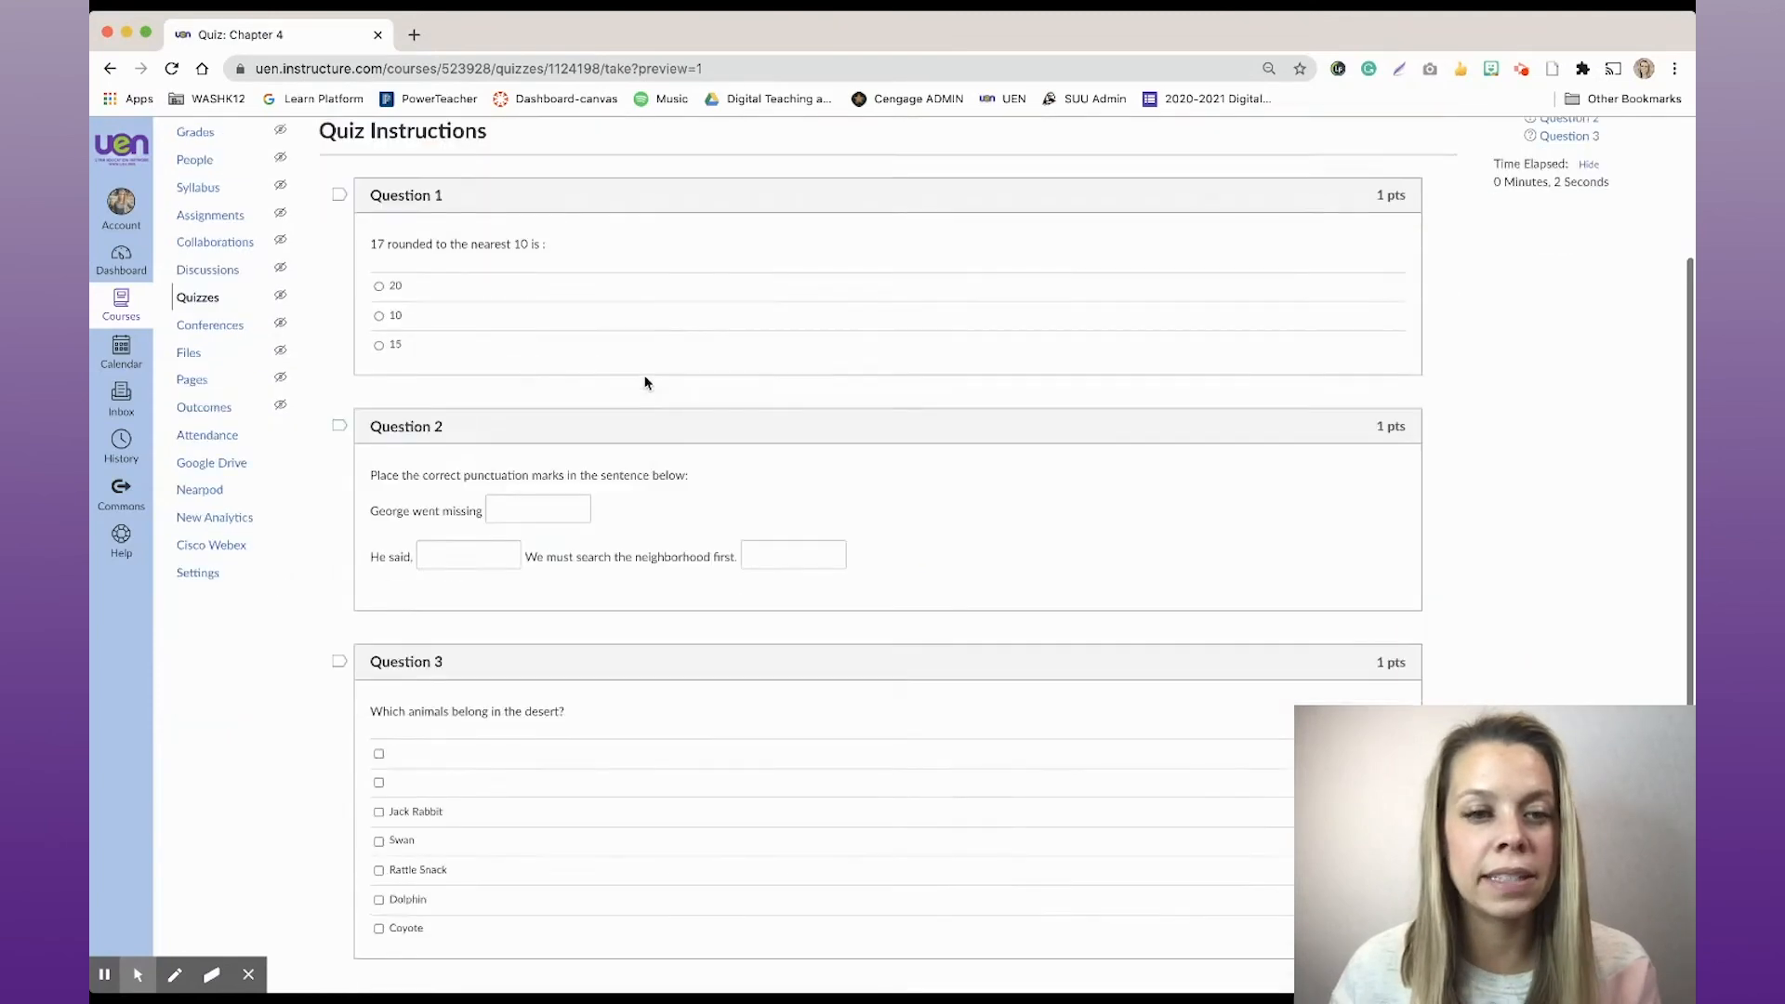
scroll(646, 382, up, 3)
scroll(646, 382, down, 4)
scroll(652, 379, up, 5)
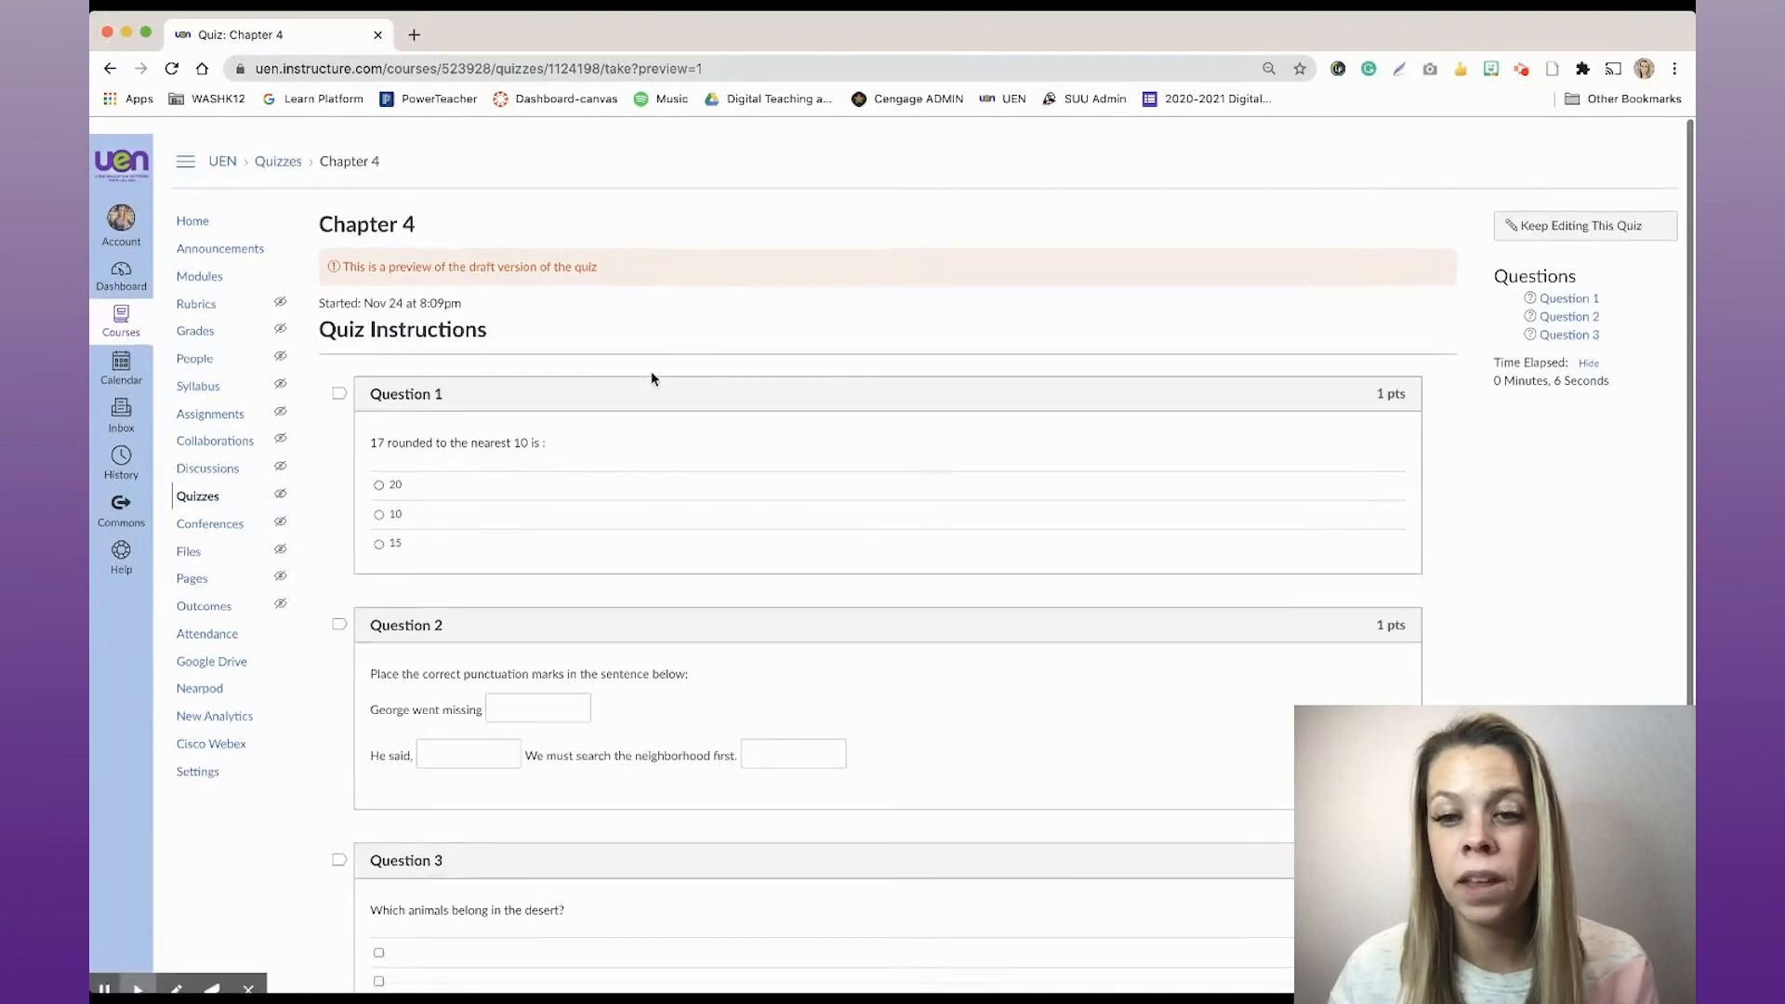
Resume editing the Chapter 4 quiz and open the question bank search for its questions
click(1570, 210)
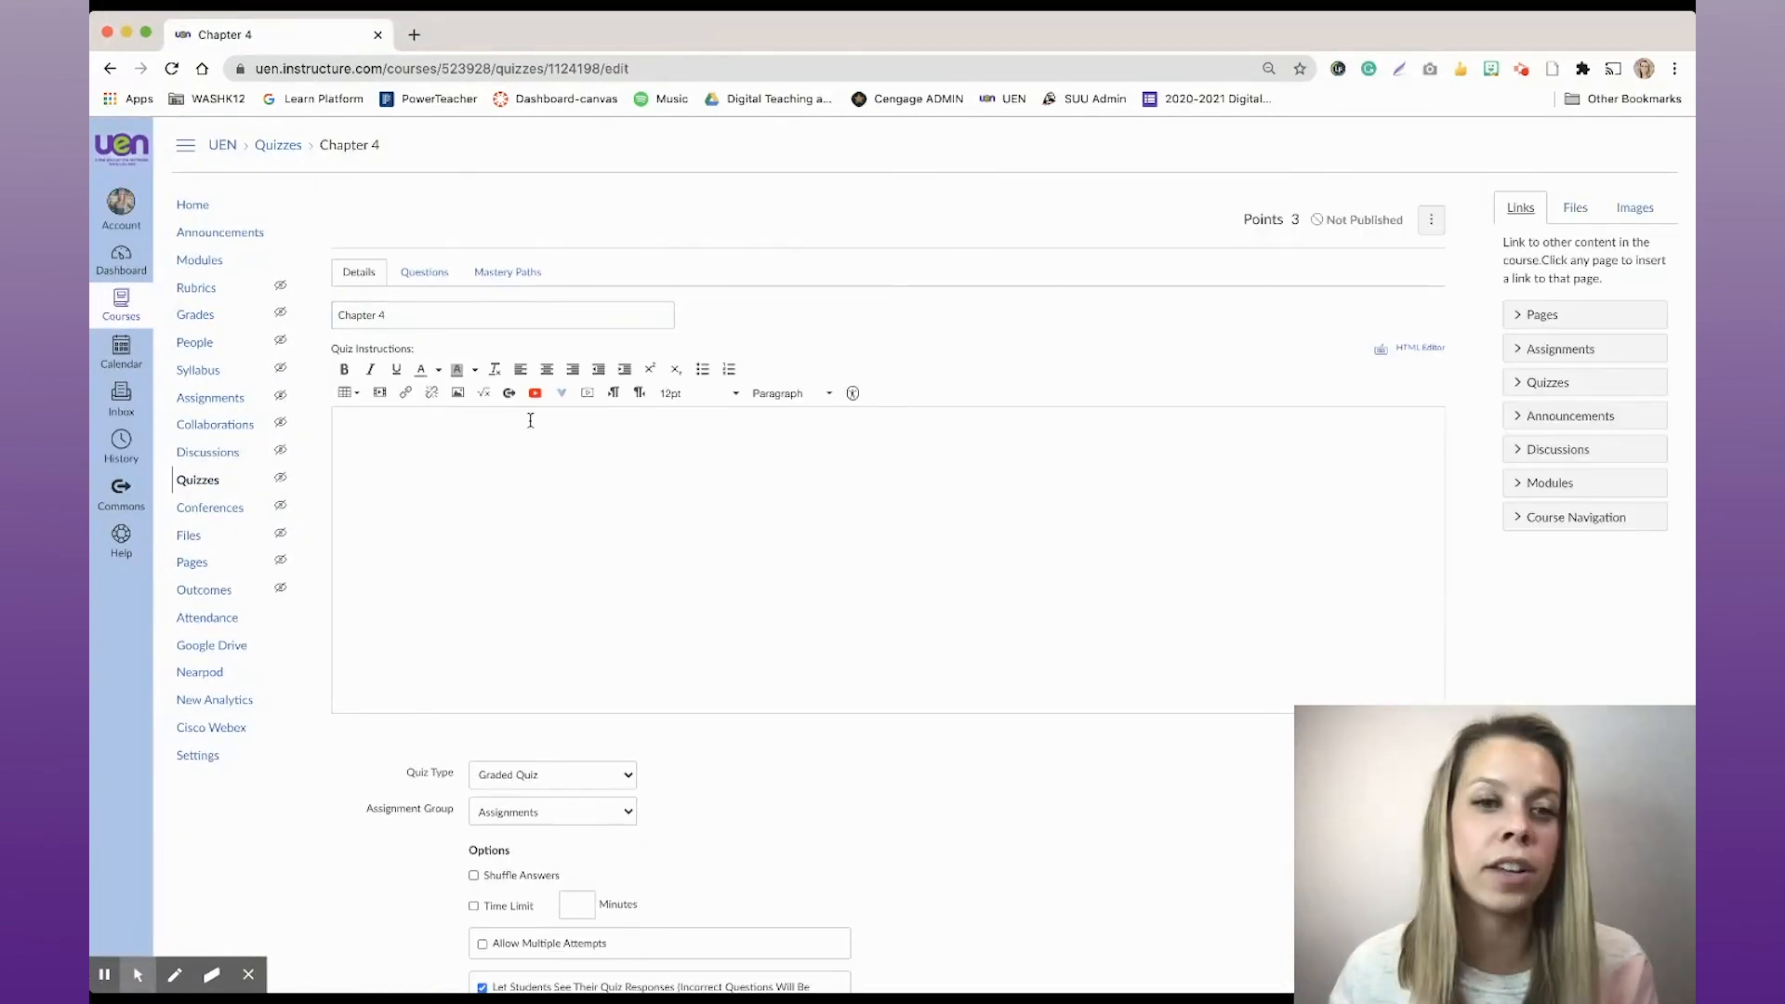
click(425, 273)
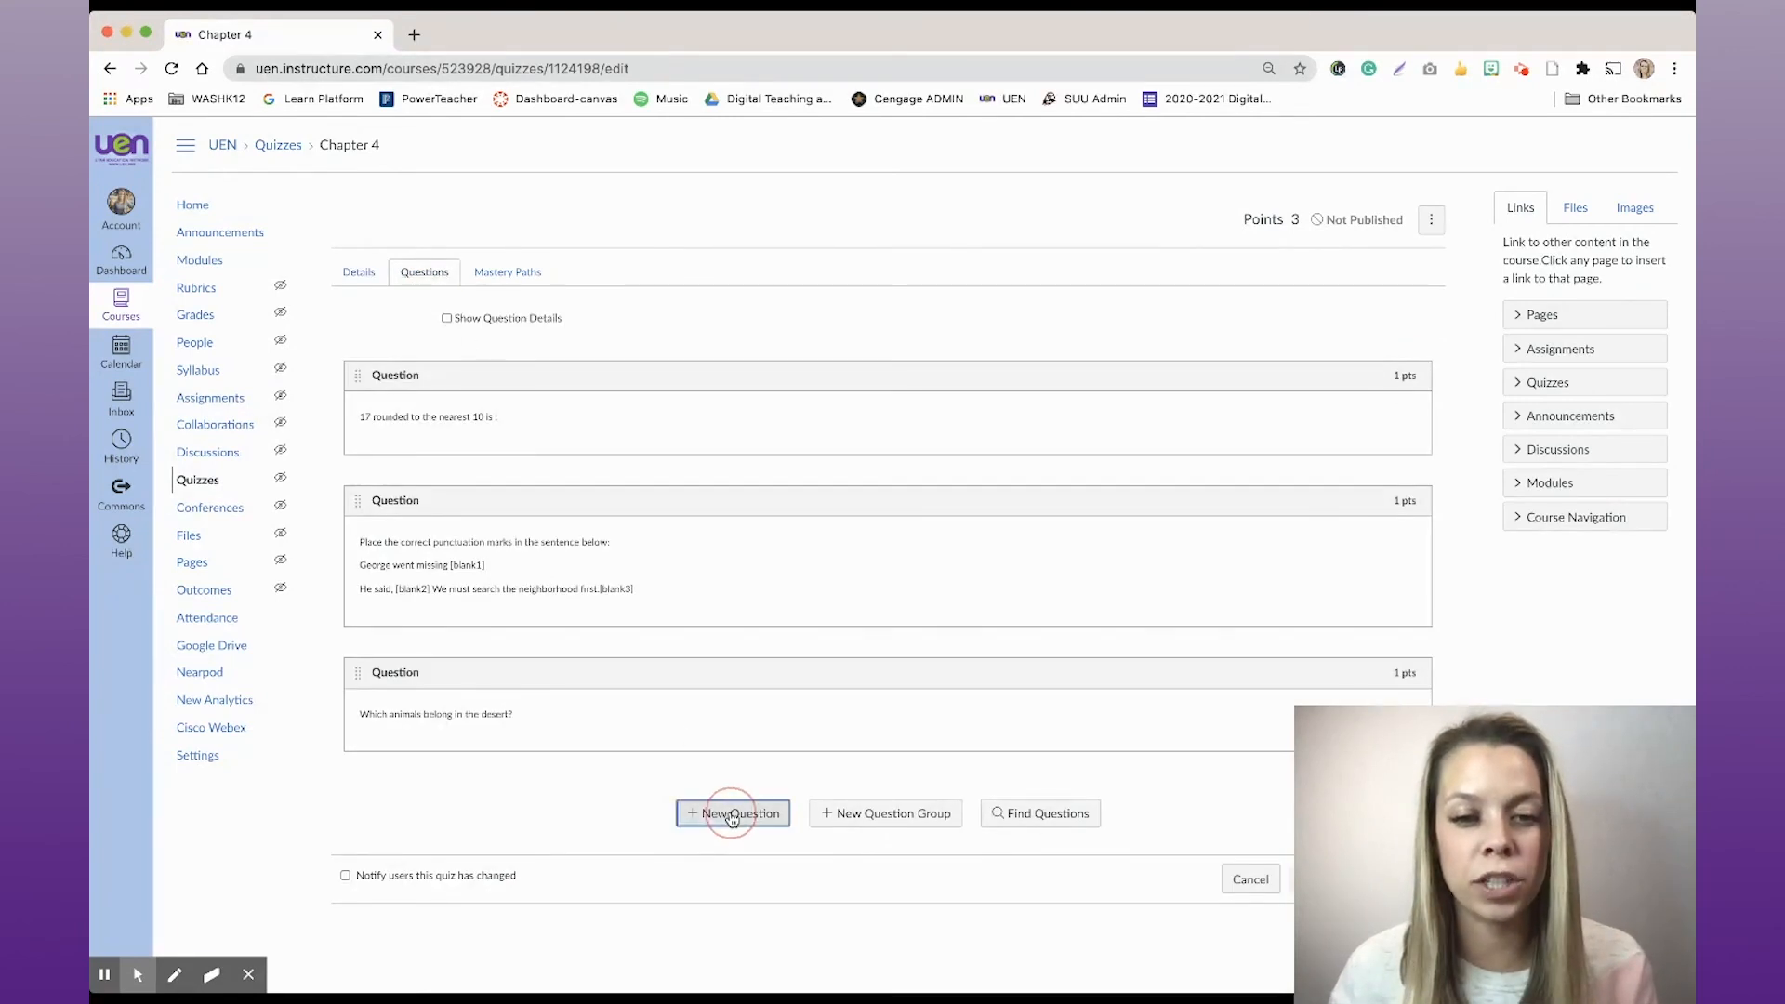
click(1055, 815)
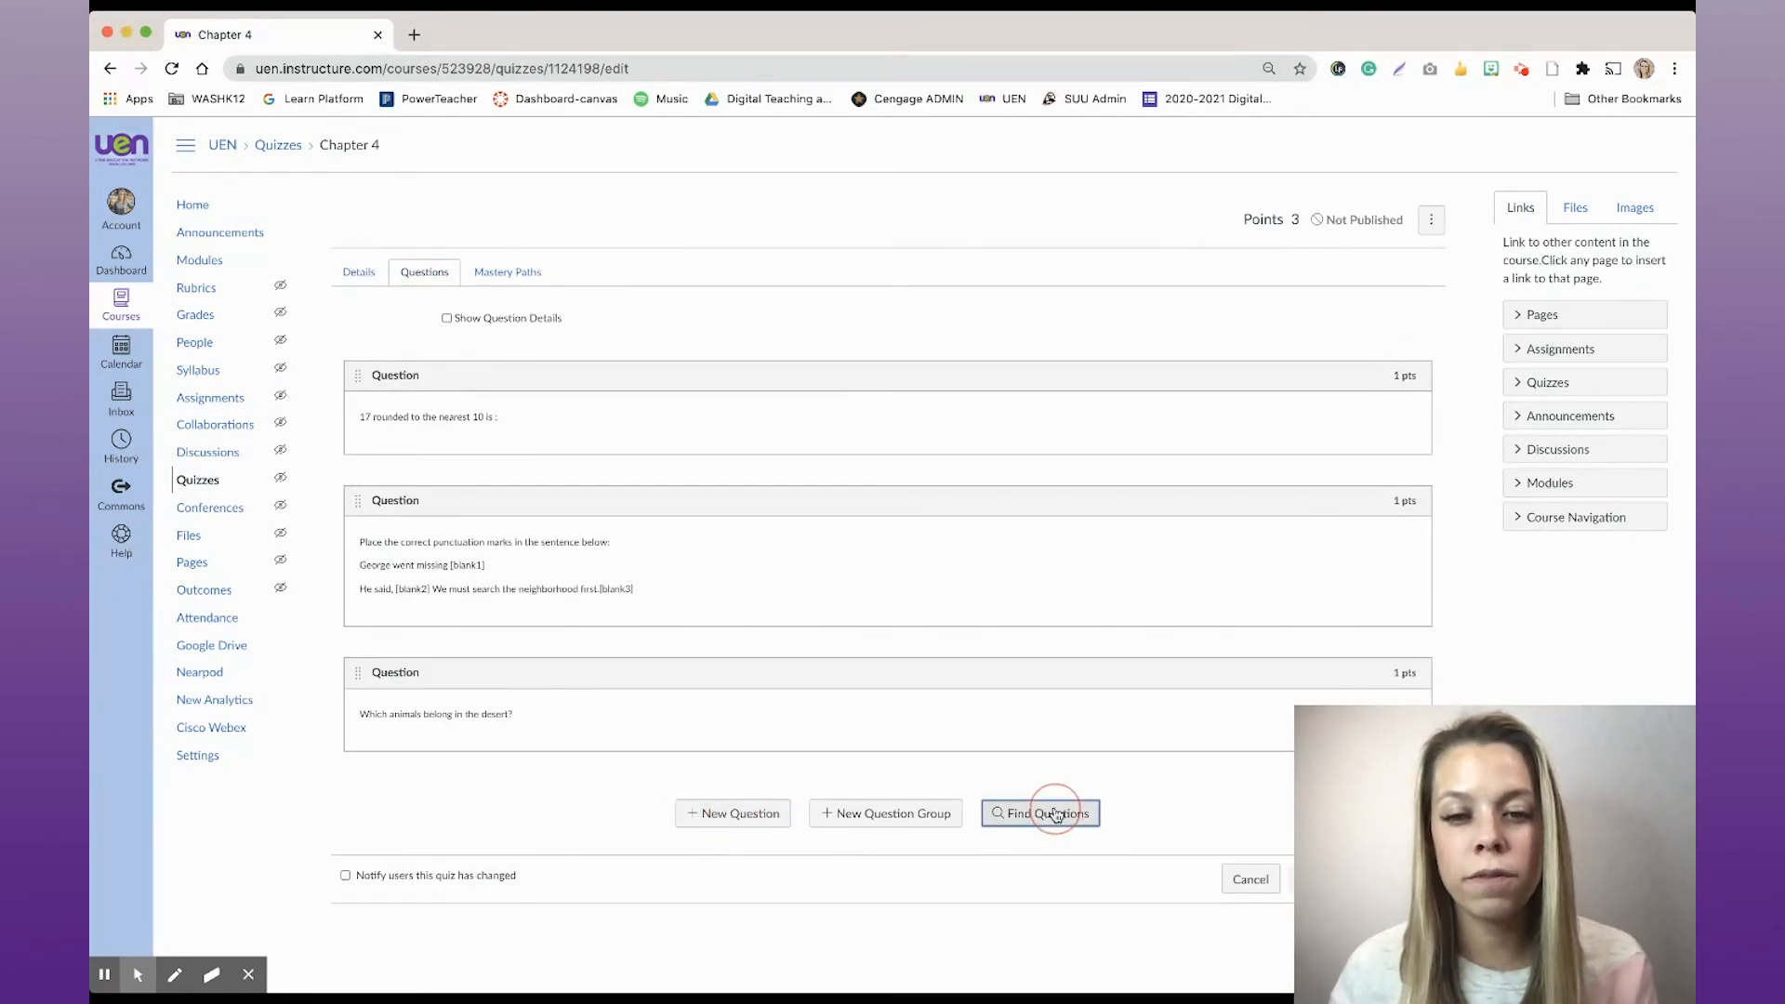